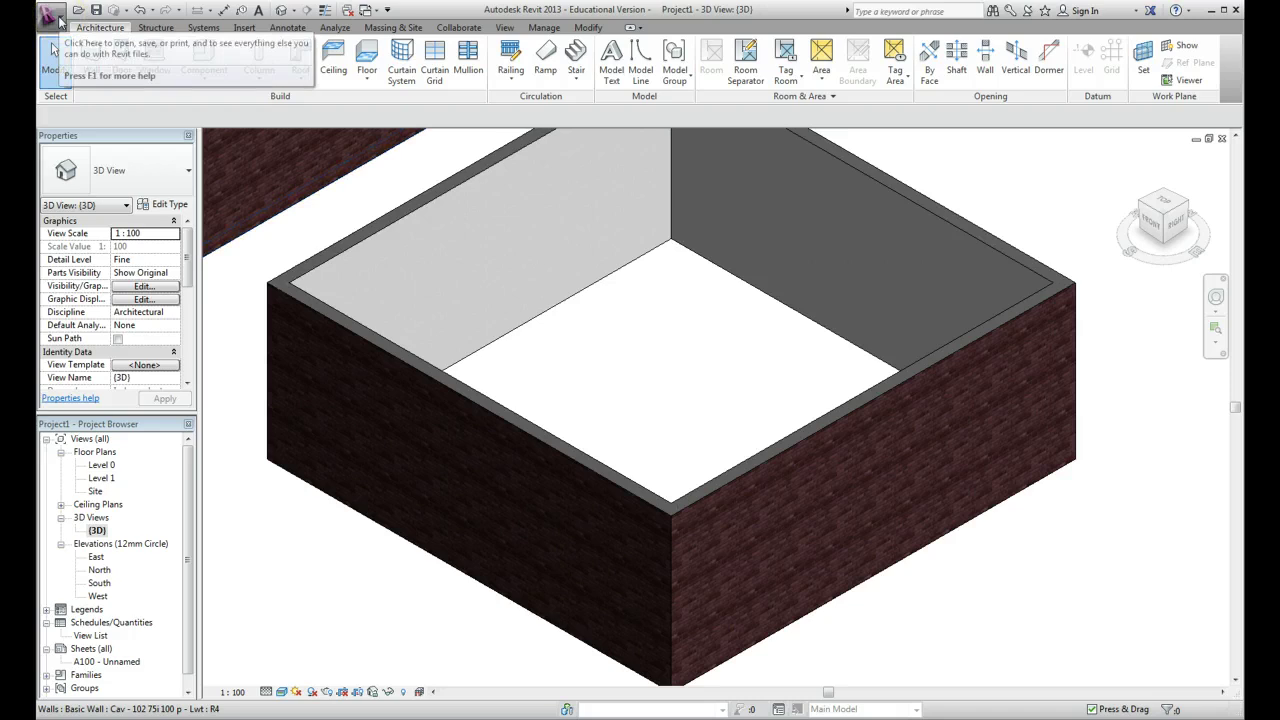
- Create a new family from the Metric Profile.rft template
{"action": "left_click", "coordinate": [56, 16]}
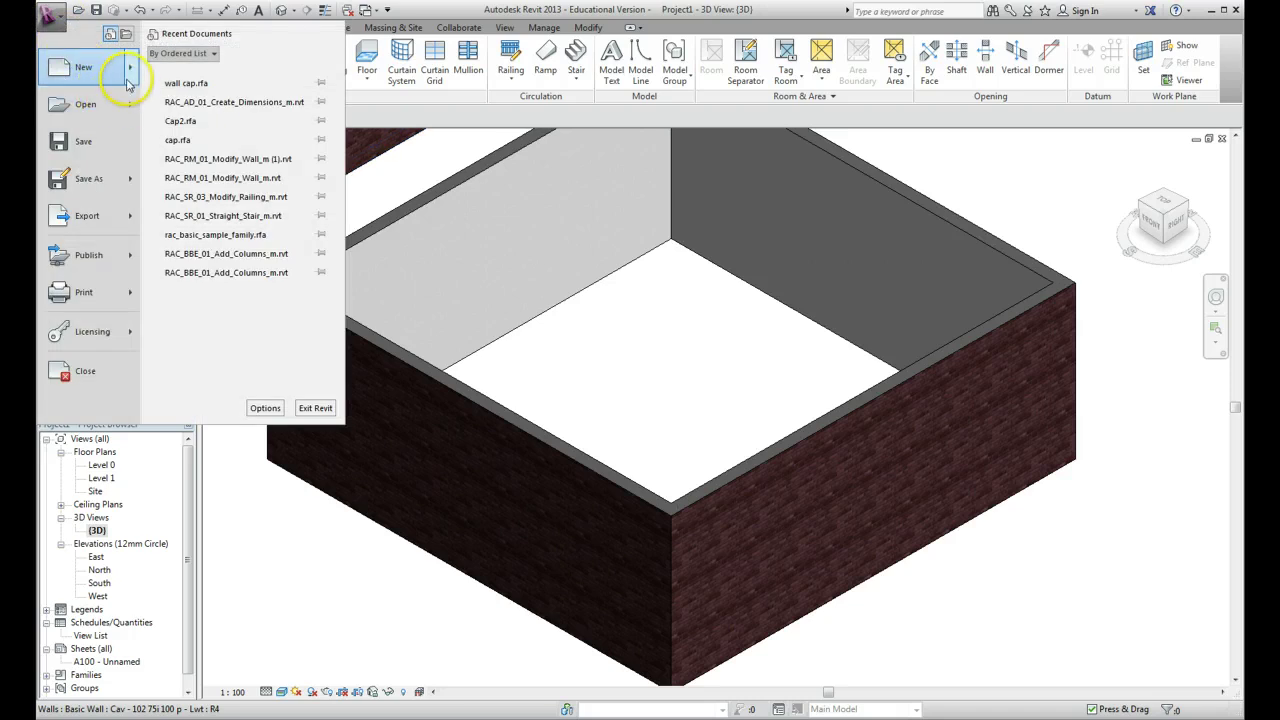
{"action": "mouse_move", "coordinate": [133, 72]}
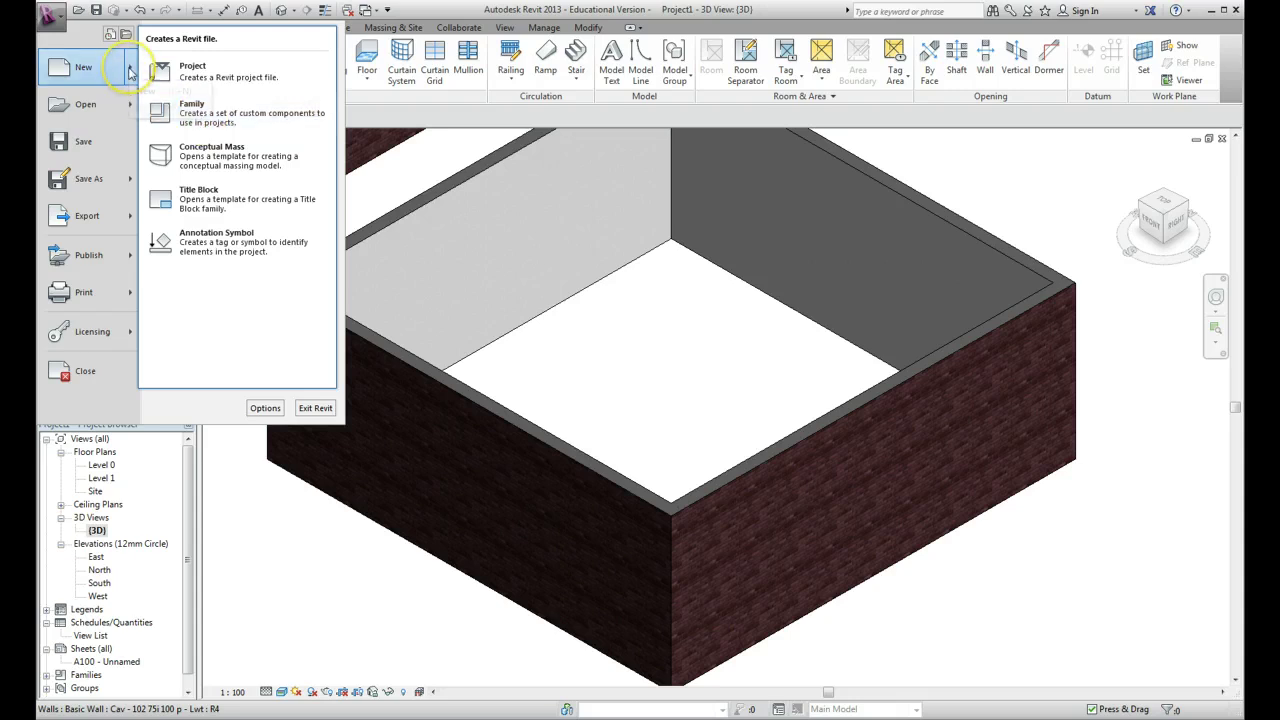
{"action": "left_click", "coordinate": [230, 126]}
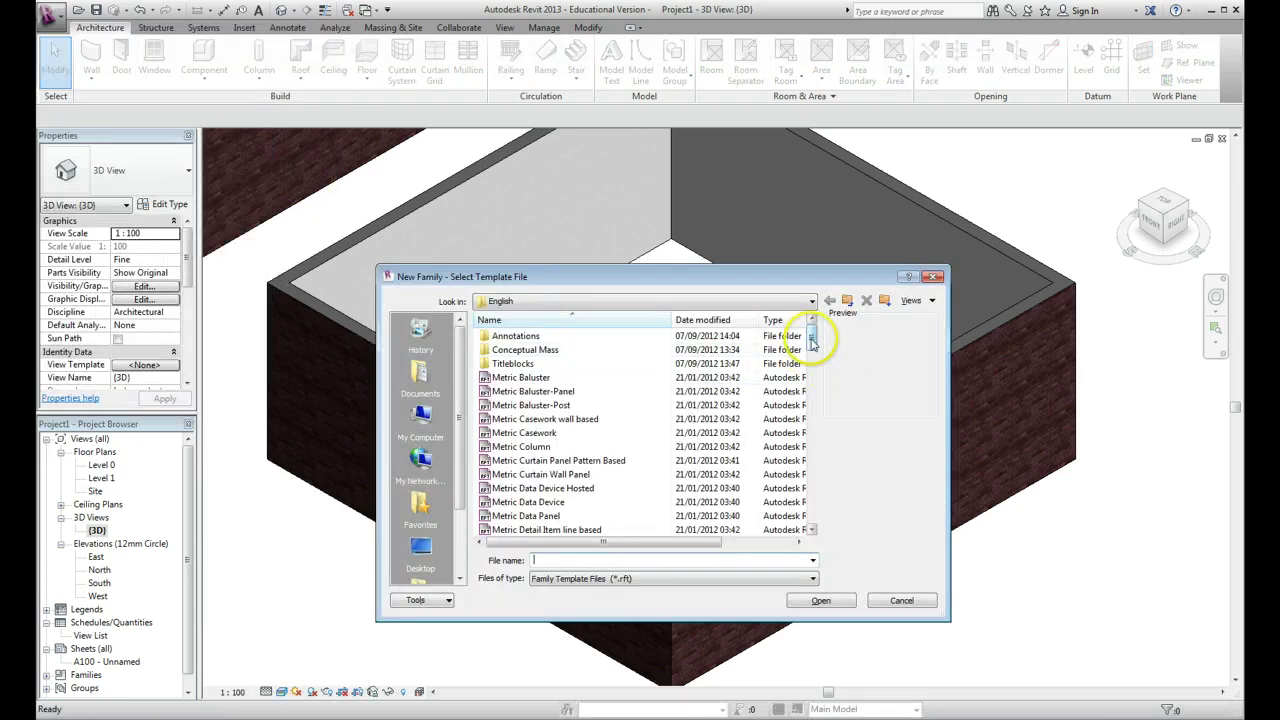
{"action": "left_click_drag", "start_coordinate": [814, 338], "coordinate": [811, 440]}
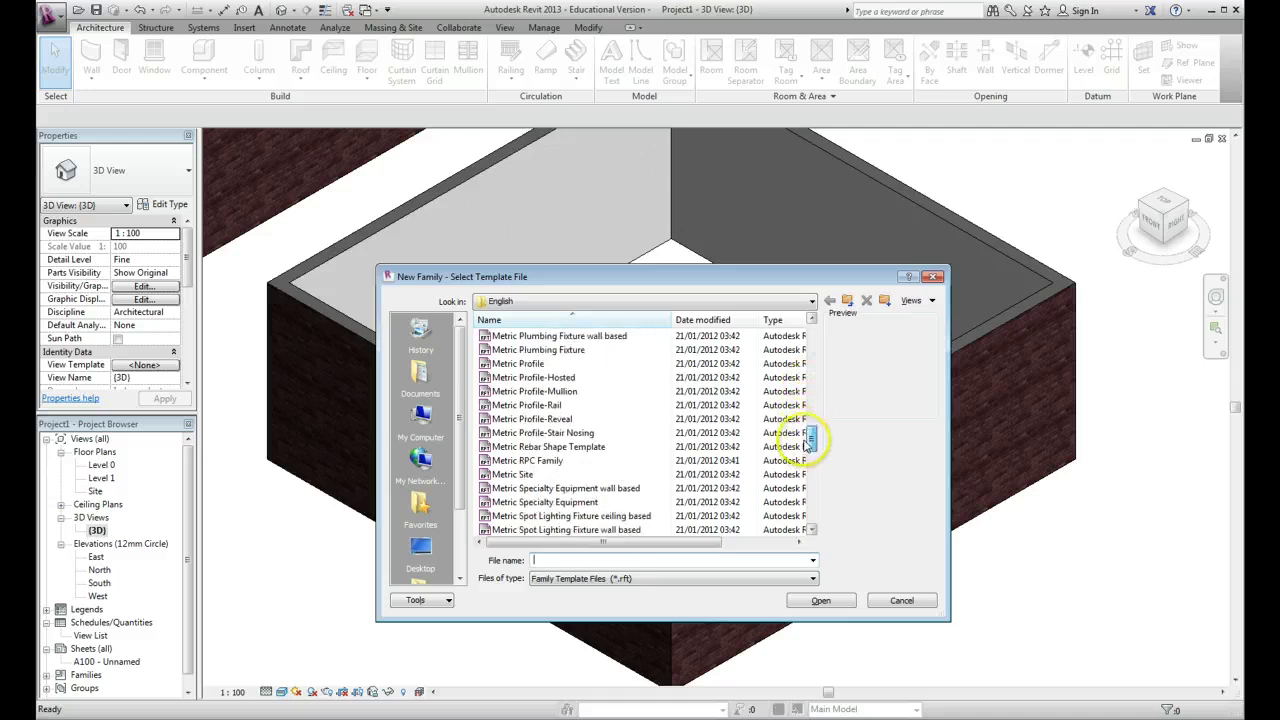
{"action": "left_click", "coordinate": [516, 366]}
{"action": "double_click", "coordinate": [516, 366]}
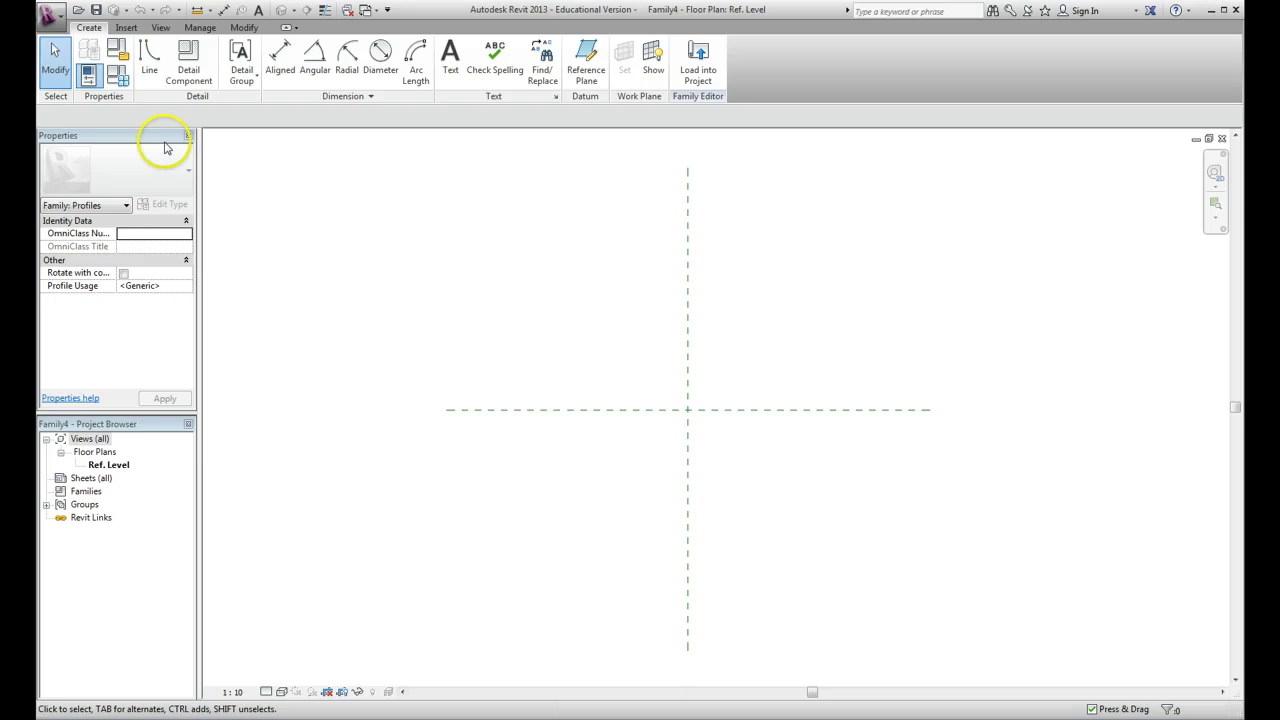
- Sketch a 180 vertical line up from the plane intersection, with a 30 leftward lip turned down
{"action": "left_click", "coordinate": [150, 58]}
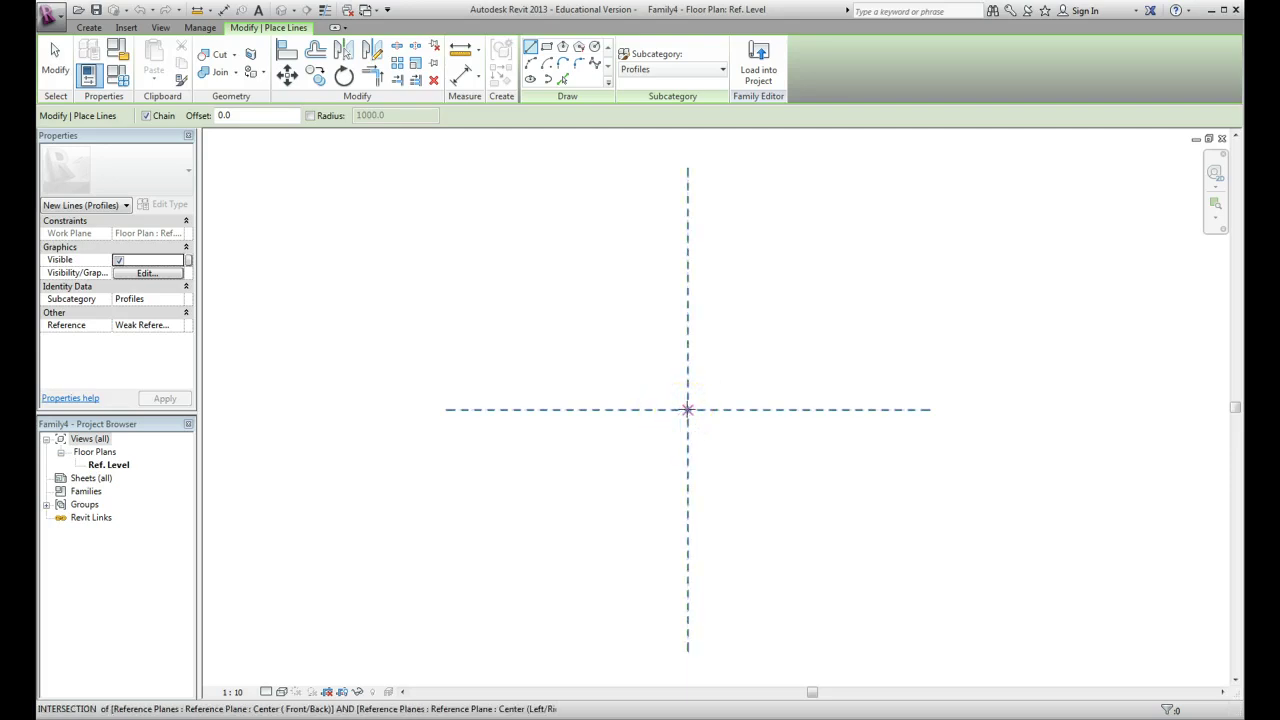
{"action": "left_click", "coordinate": [687, 409]}
{"action": "scroll", "coordinate": [669, 380], "scroll_direction": "up", "scroll_amount": 2}
{"action": "scroll", "coordinate": [690, 405], "scroll_direction": "up", "scroll_amount": 1}
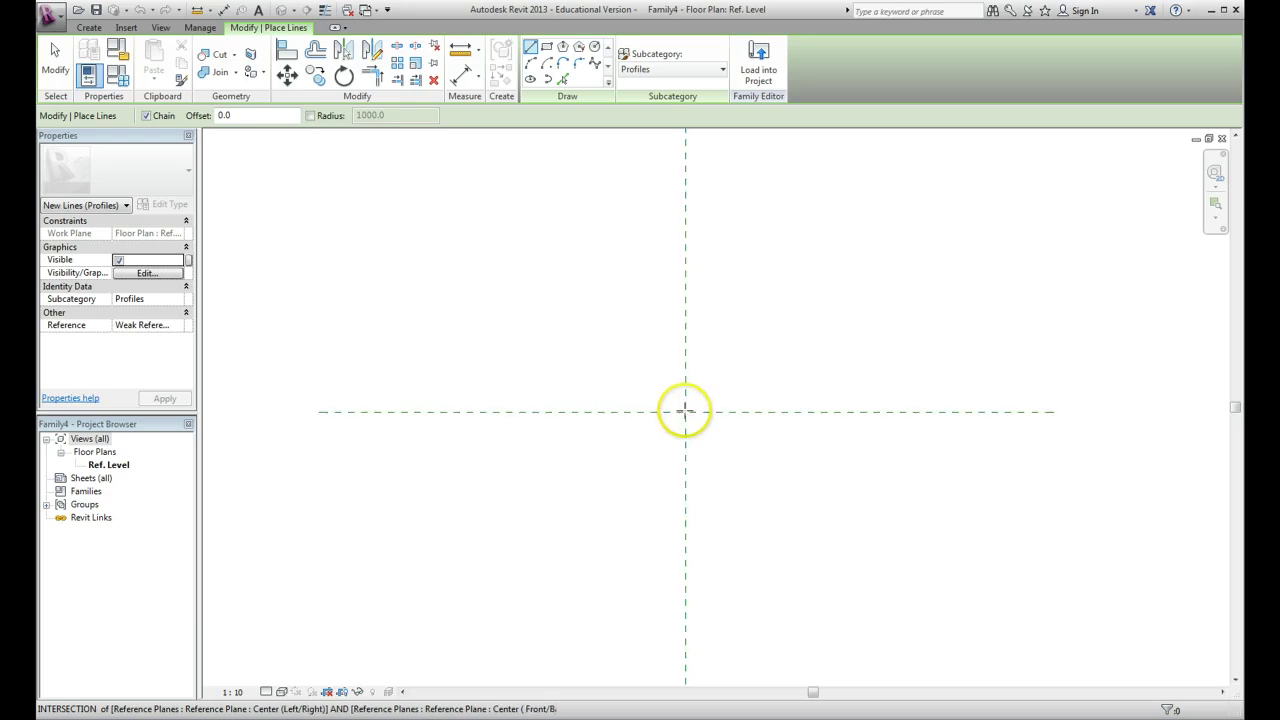
{"action": "left_click", "coordinate": [685, 410]}
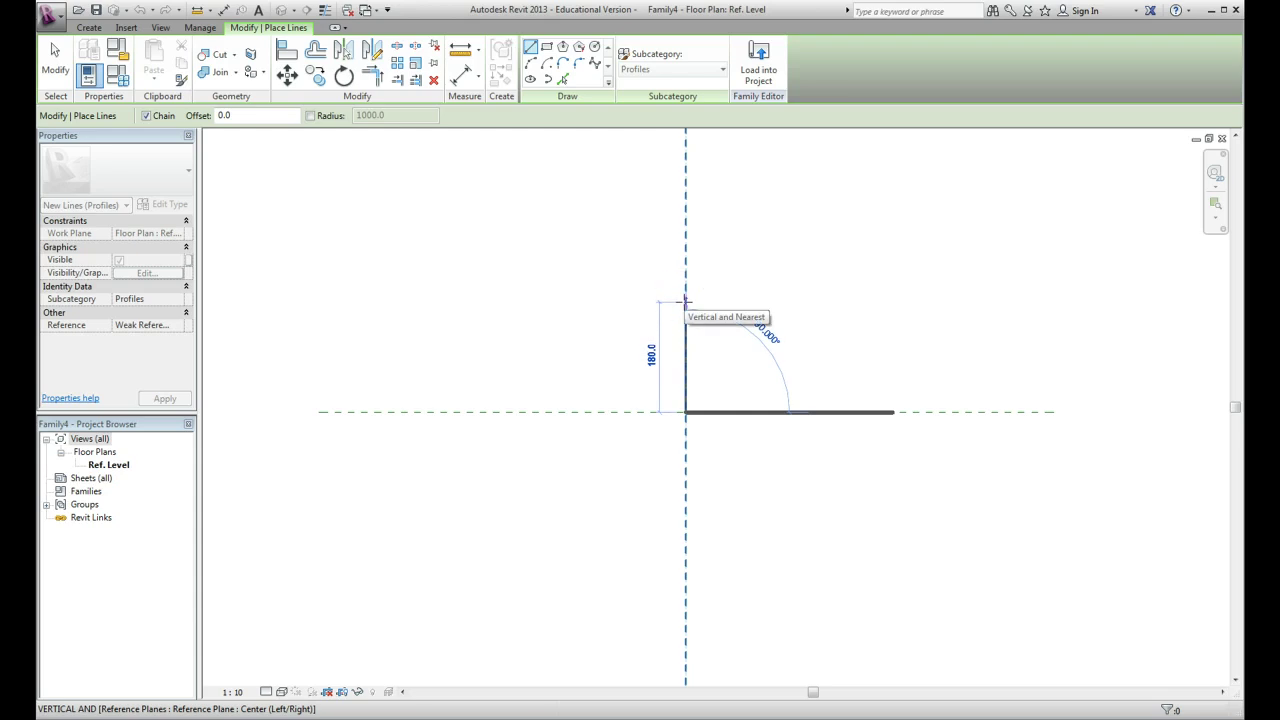
{"action": "left_click", "coordinate": [685, 300]}
{"action": "left_click", "coordinate": [663, 301]}
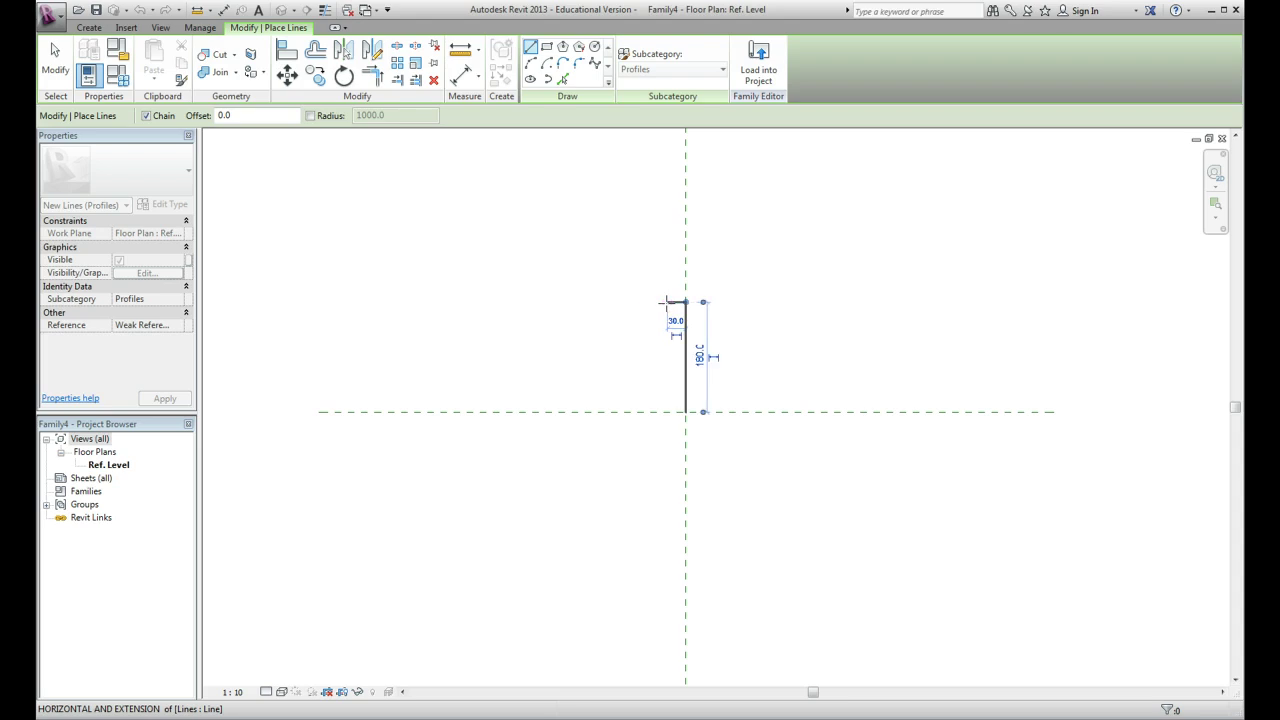
{"action": "left_click", "coordinate": [665, 302]}
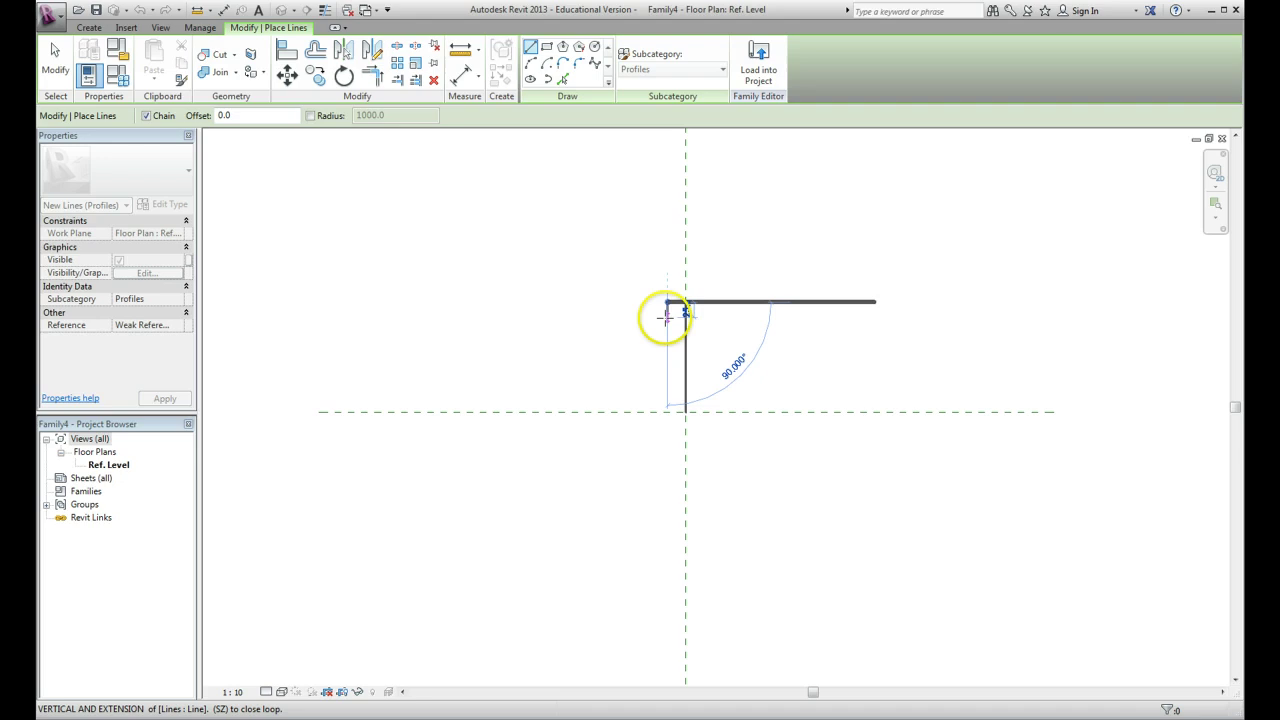
{"action": "left_click", "coordinate": [665, 317]}
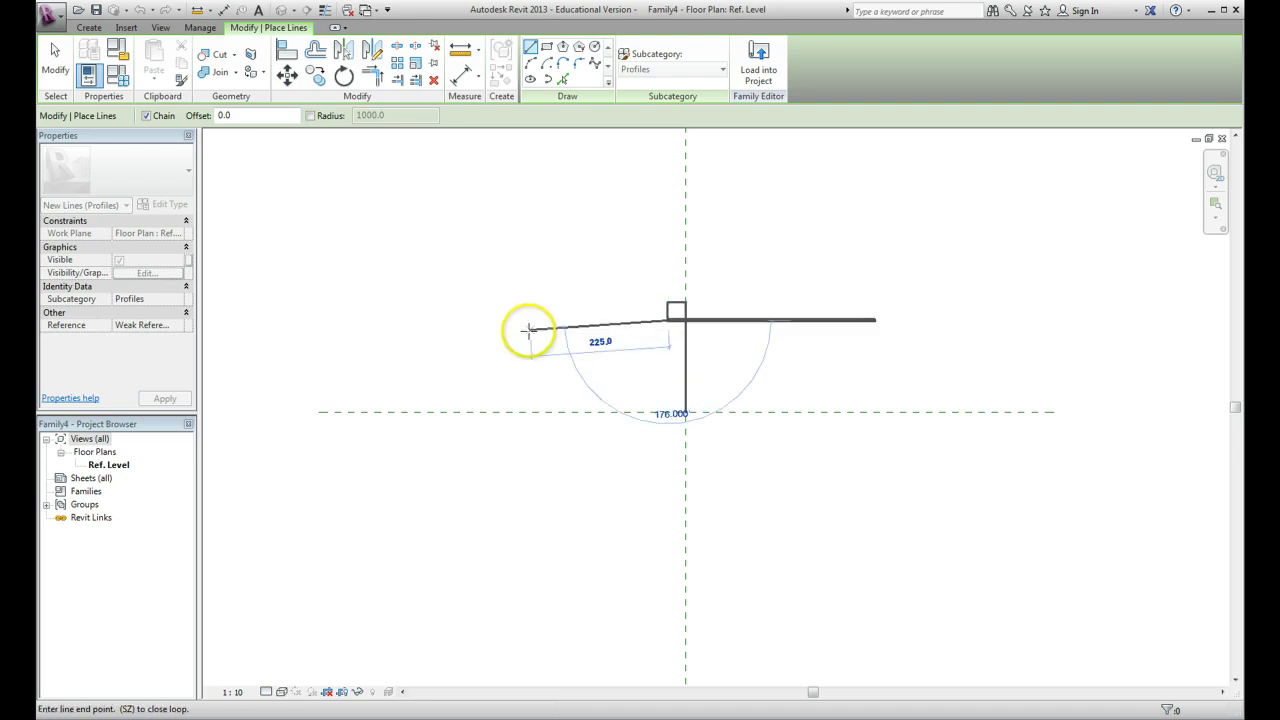
{"action": "left_click", "coordinate": [56, 72]}
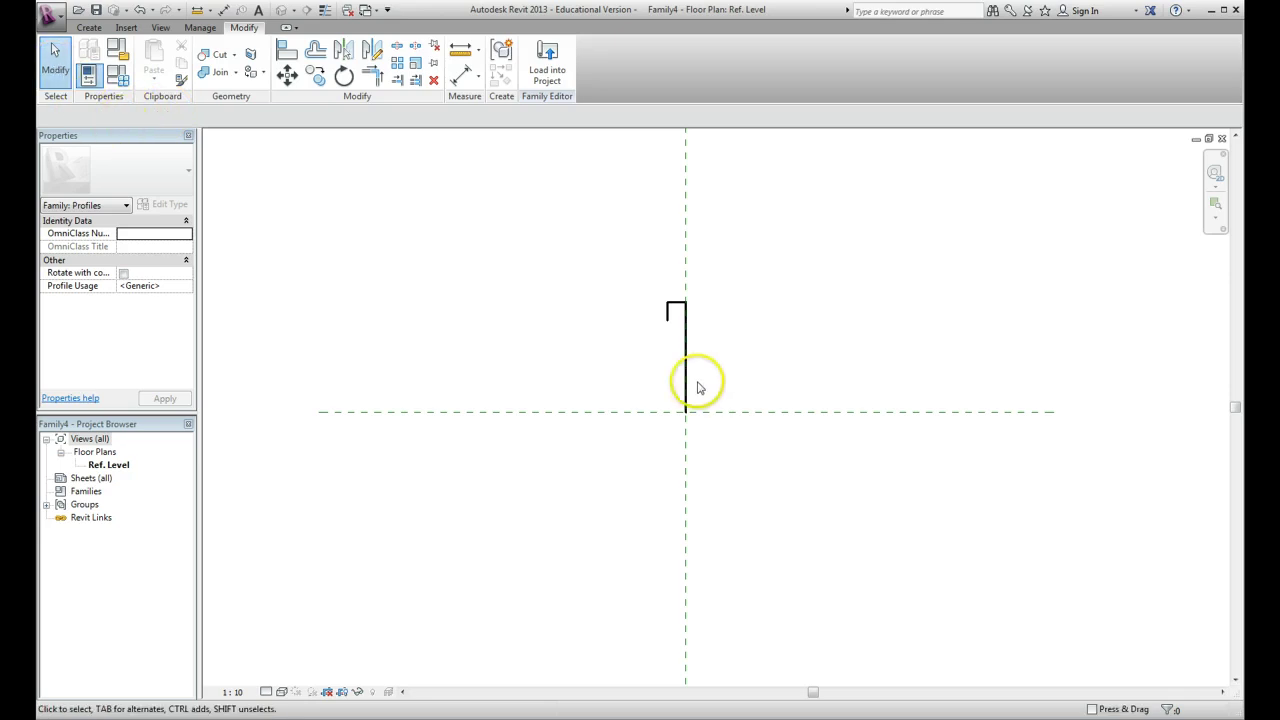
- Close the profile with a 320 base on the reference plane, a 110 left side and a sloping top
{"action": "left_click", "coordinate": [89, 27]}
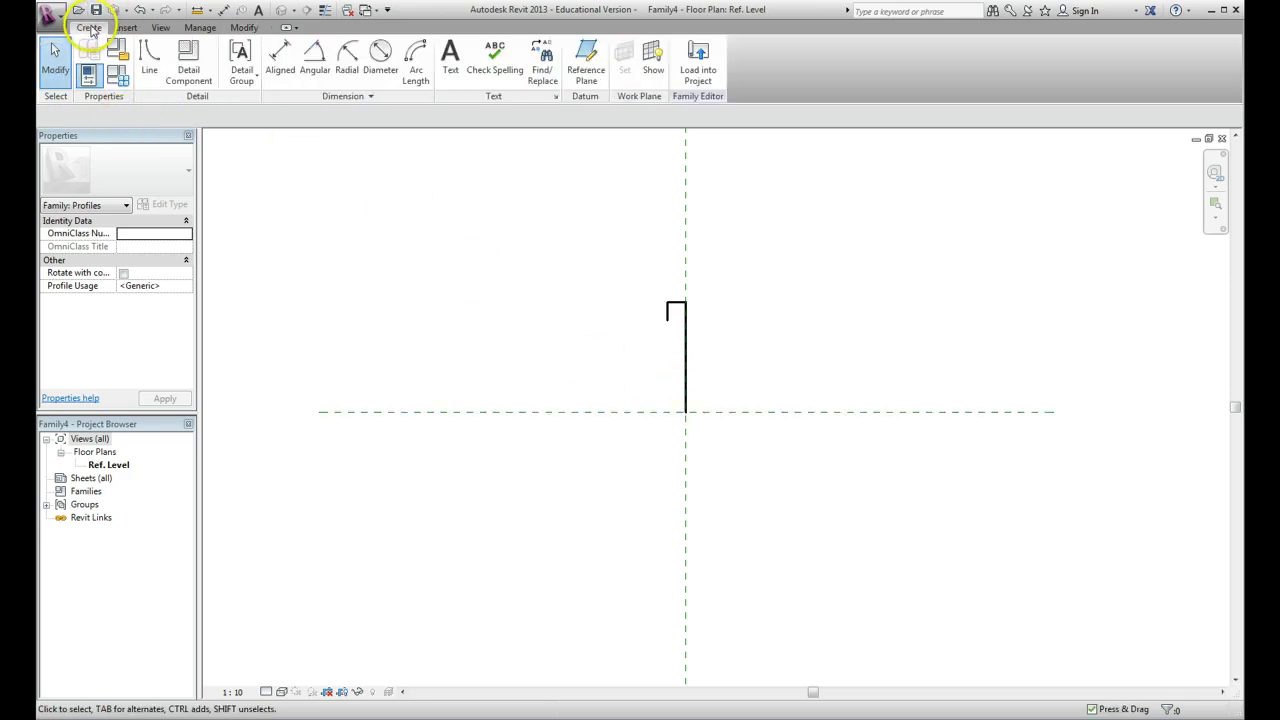
{"action": "left_click", "coordinate": [148, 64]}
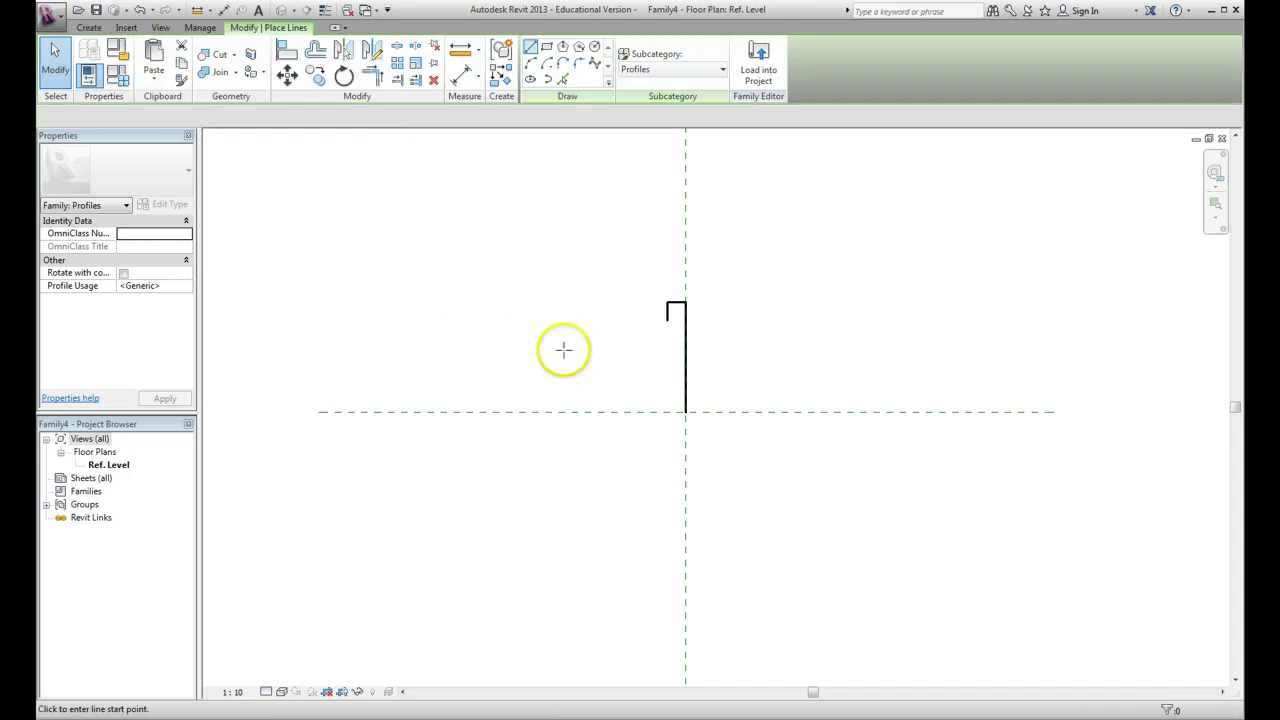
{"action": "left_click", "coordinate": [685, 411]}
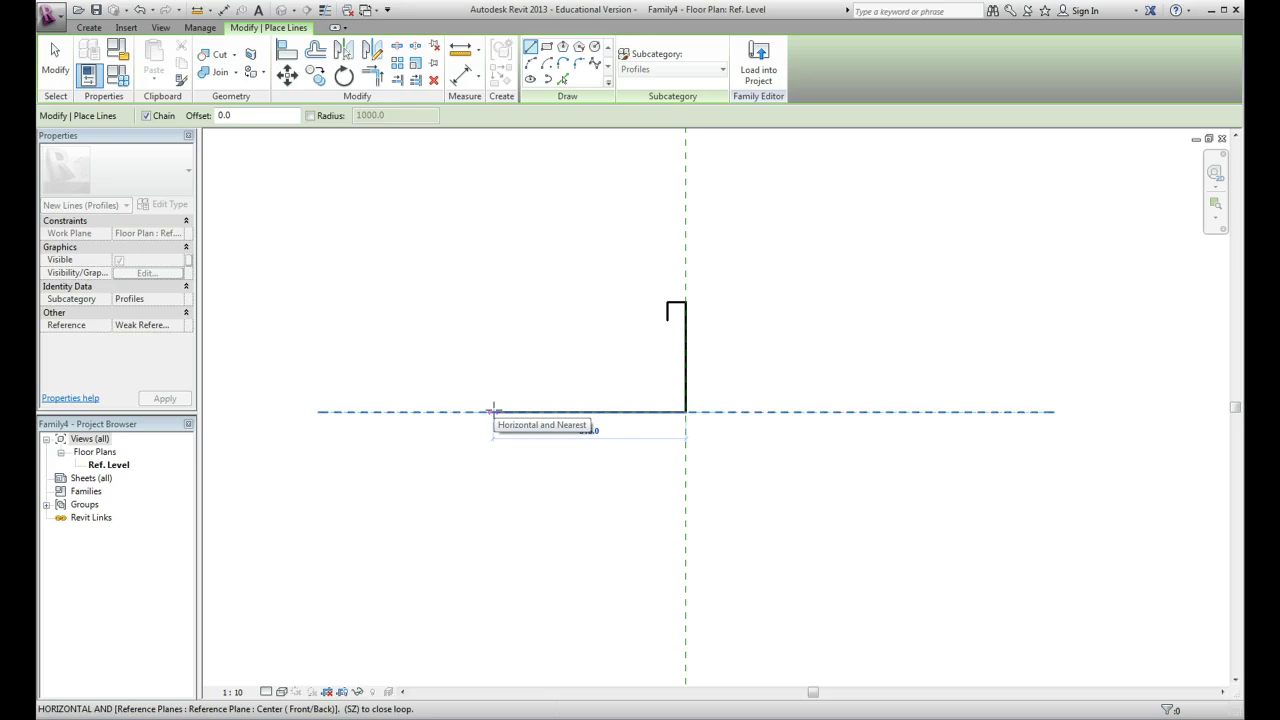
{"action": "left_click", "coordinate": [491, 412]}
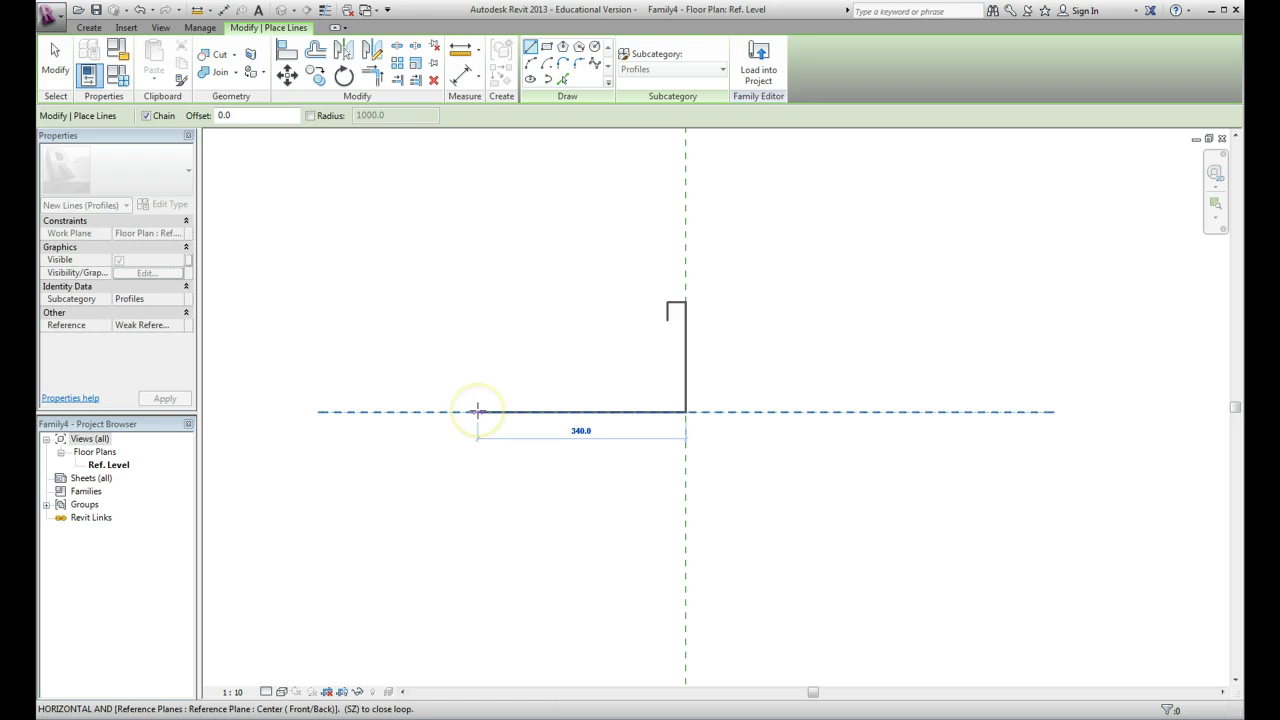
{"action": "left_click", "coordinate": [473, 411]}
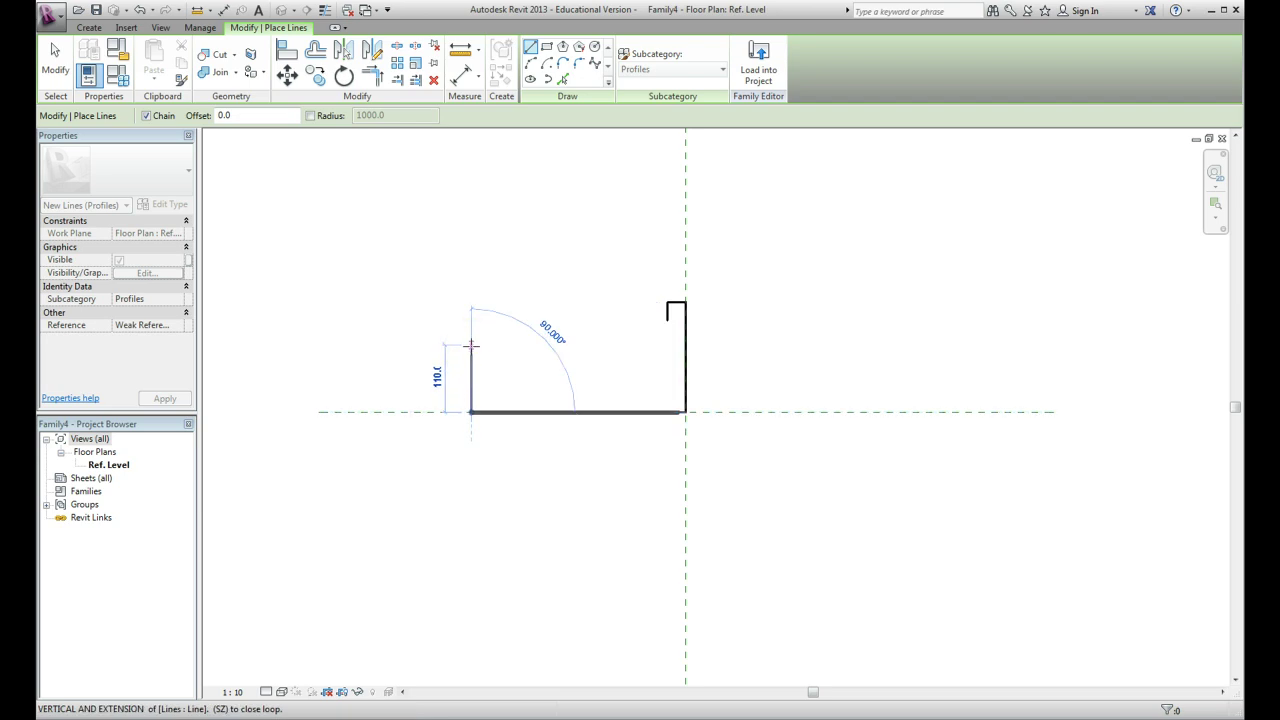
{"action": "left_click", "coordinate": [471, 345]}
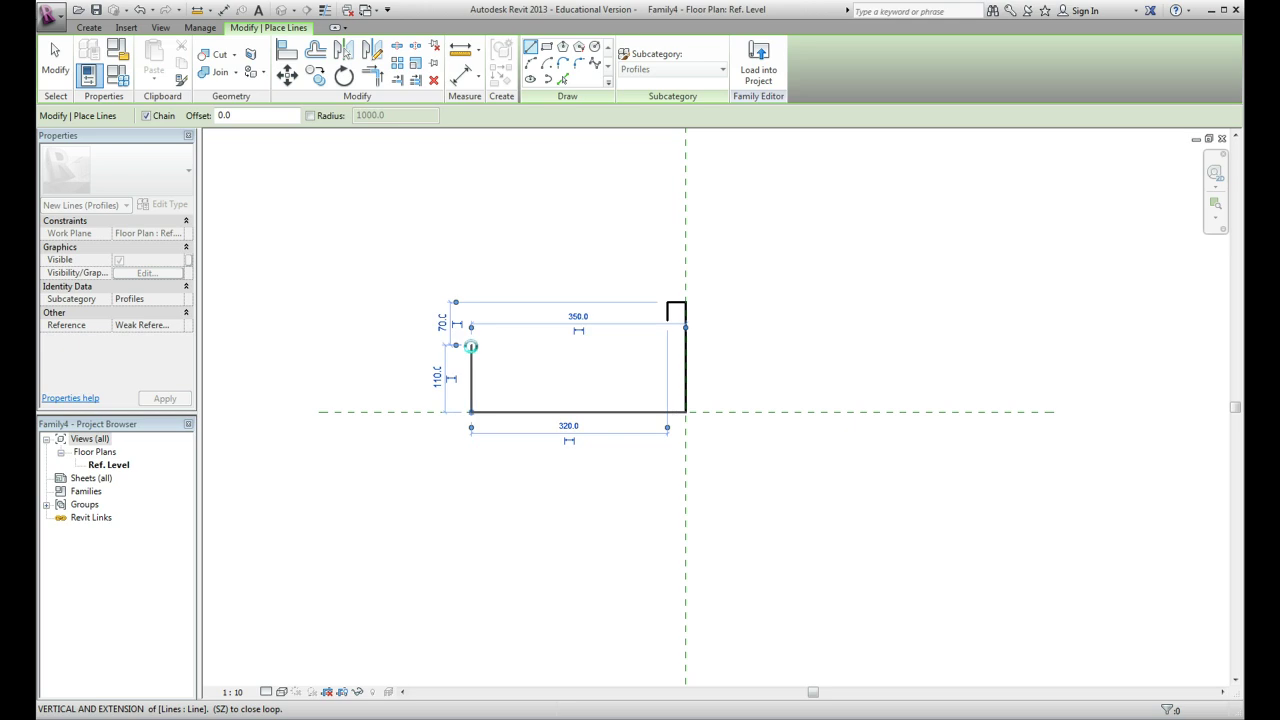
{"action": "left_click", "coordinate": [667, 319]}
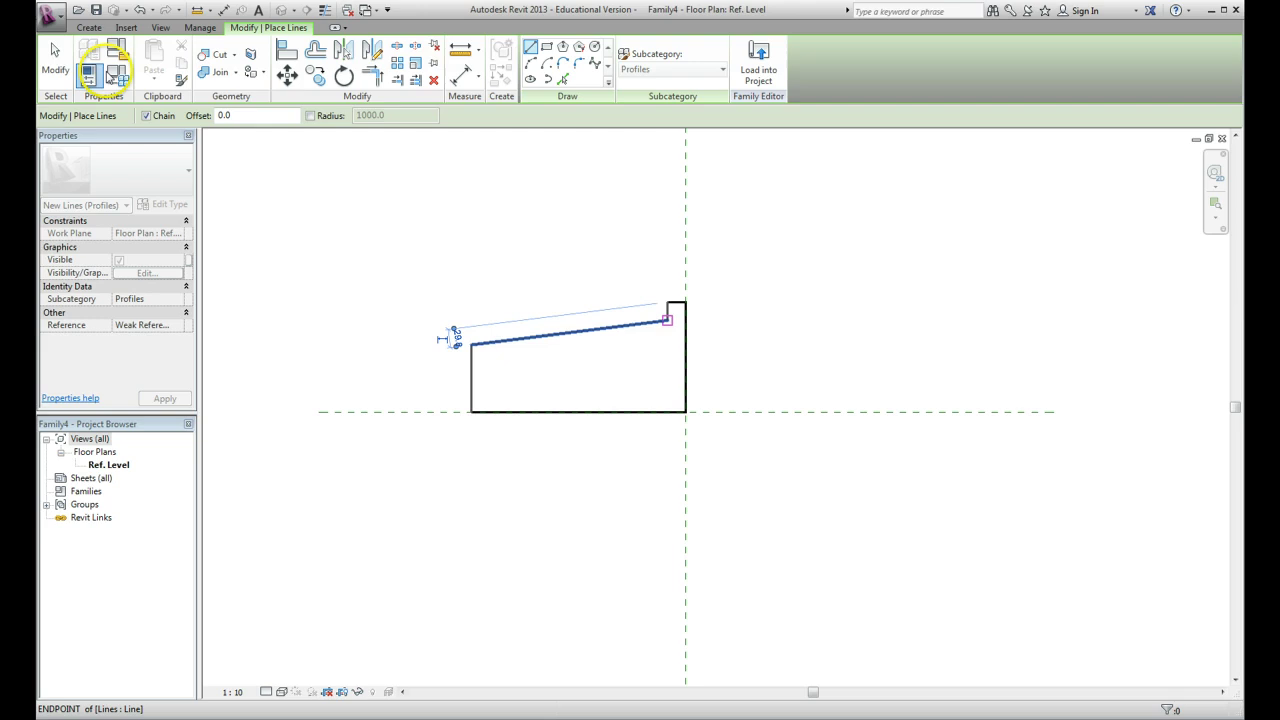
{"action": "left_click", "coordinate": [54, 57]}
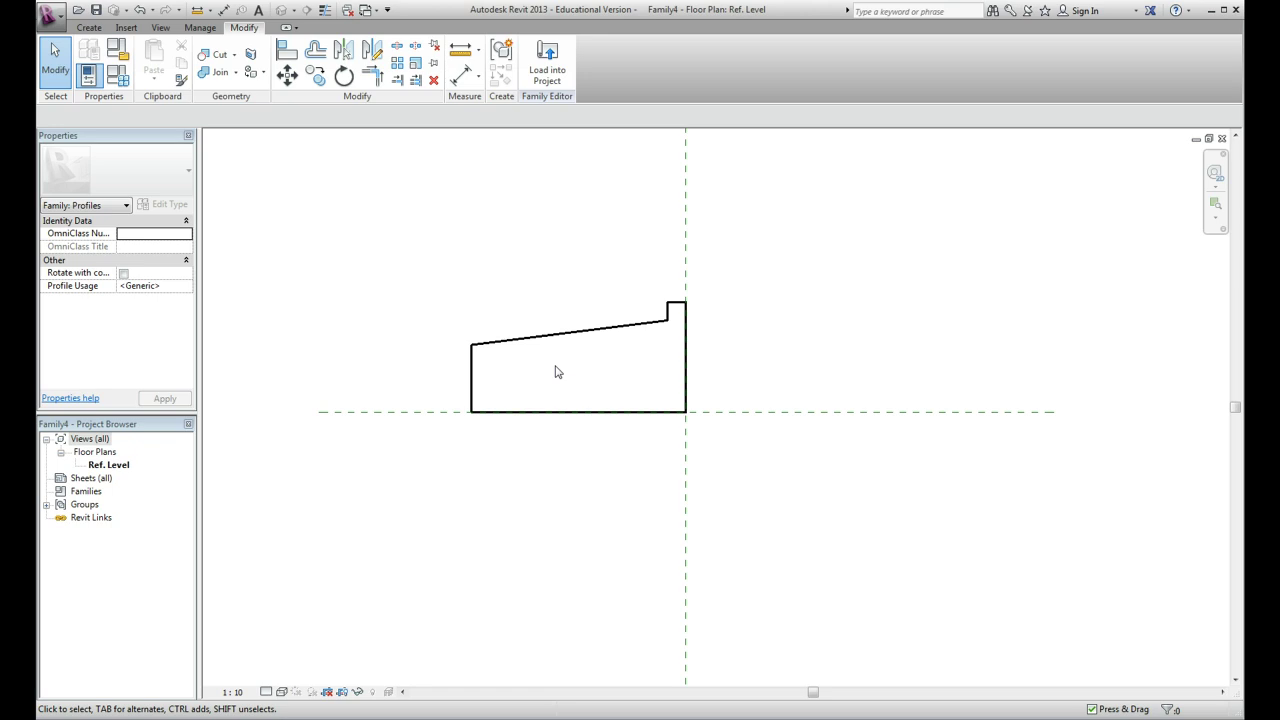
{"action": "left_click", "coordinate": [556, 373]}
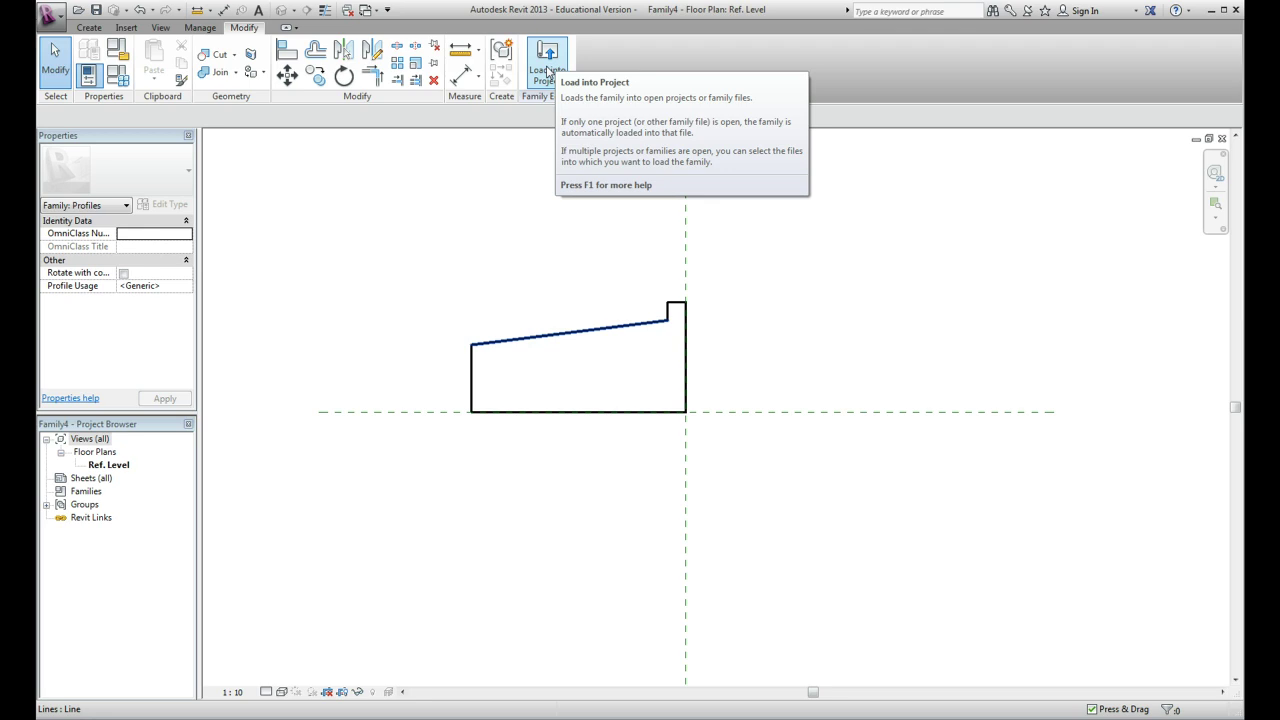
{"action": "left_click", "coordinate": [440, 189]}
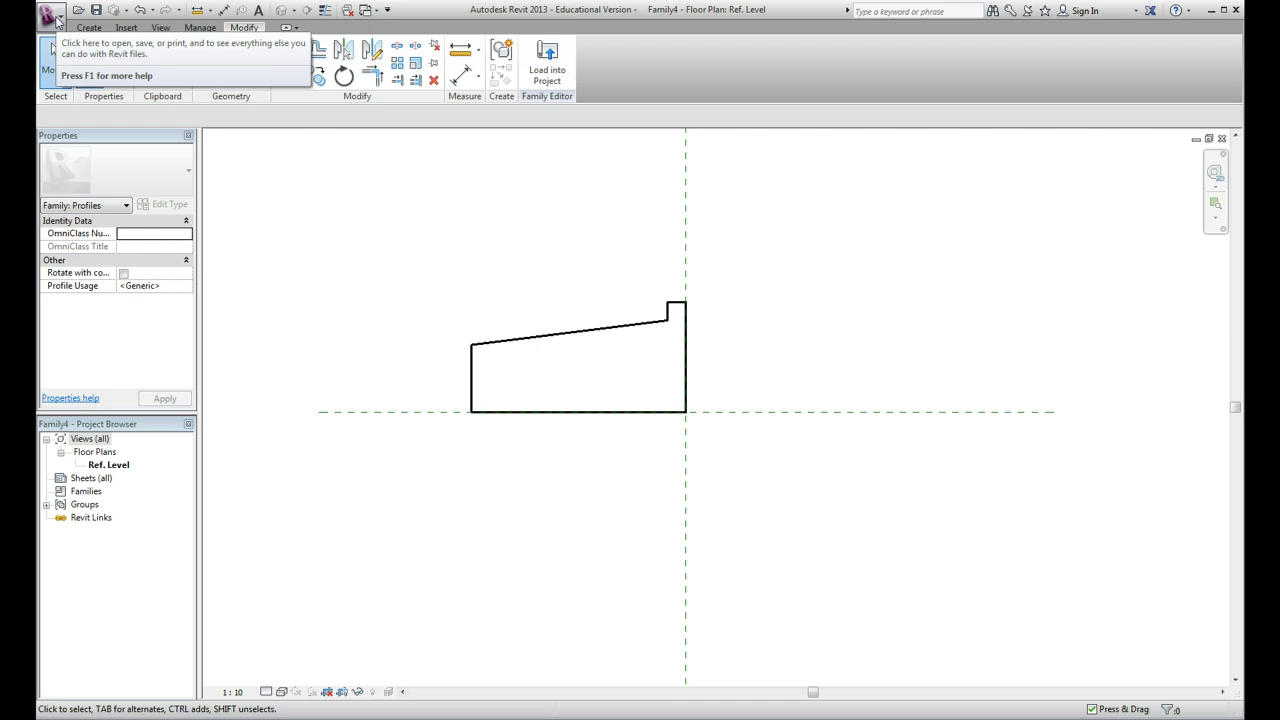
- Save the profile family to the Desktop as New Wall Capping.rfa
{"action": "left_click", "coordinate": [55, 18]}
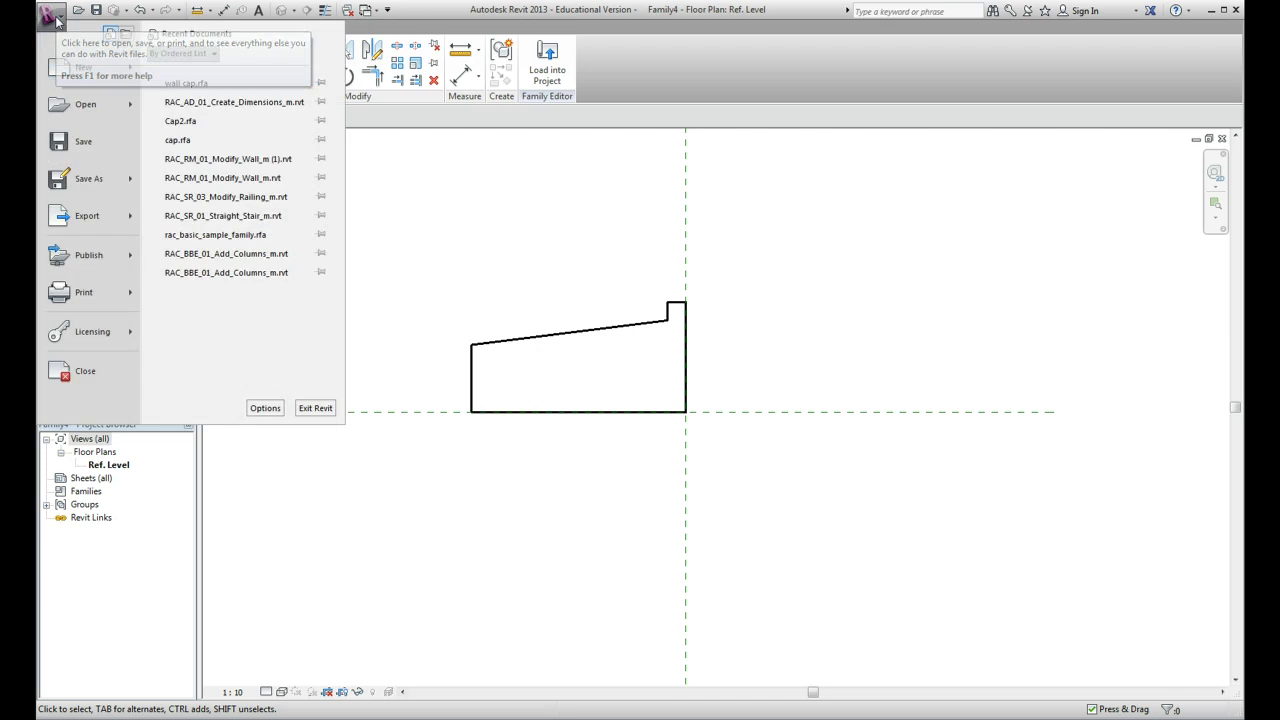
{"action": "left_click", "coordinate": [84, 146]}
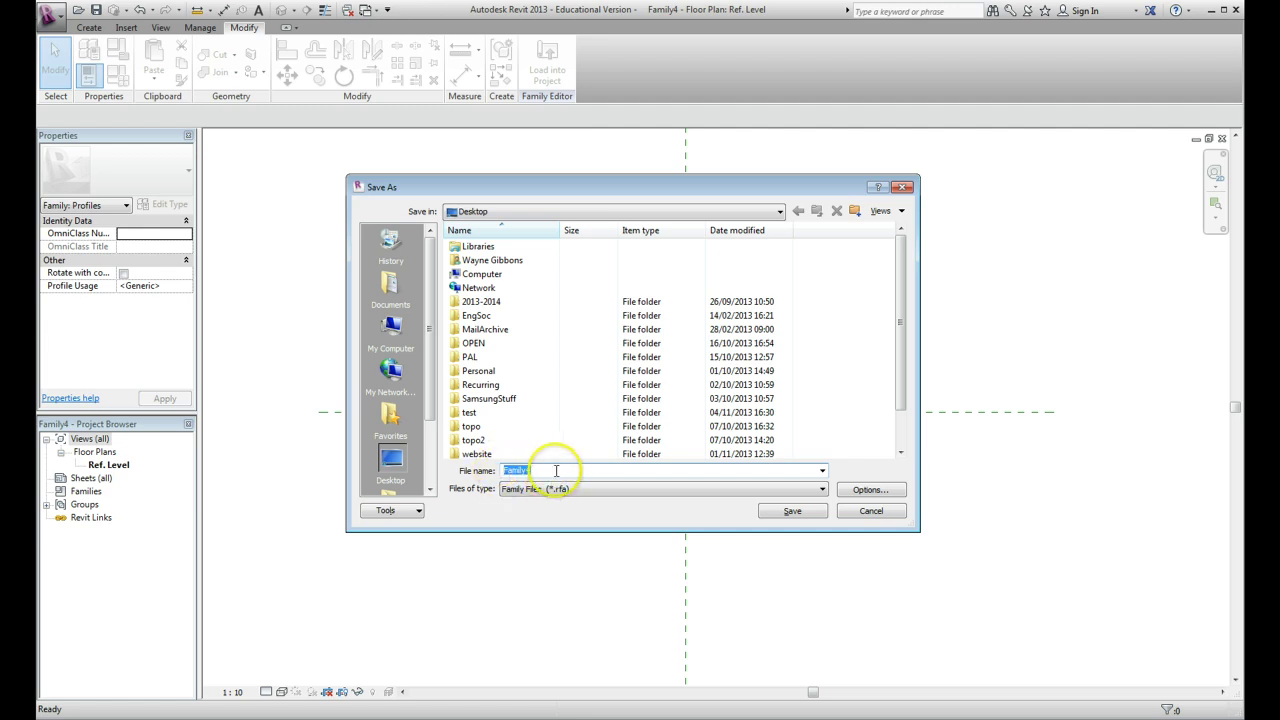
{"action": "type", "text": "N"}
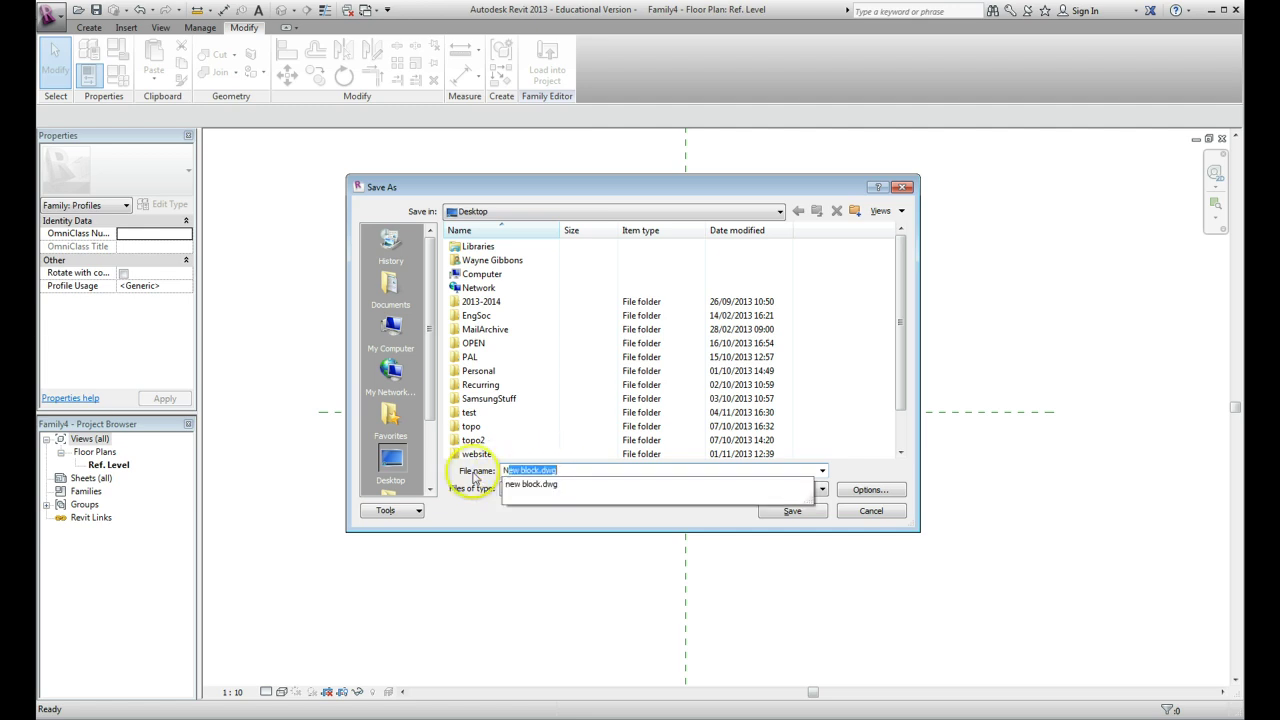
{"action": "type", "text": "ew Wall Capping"}
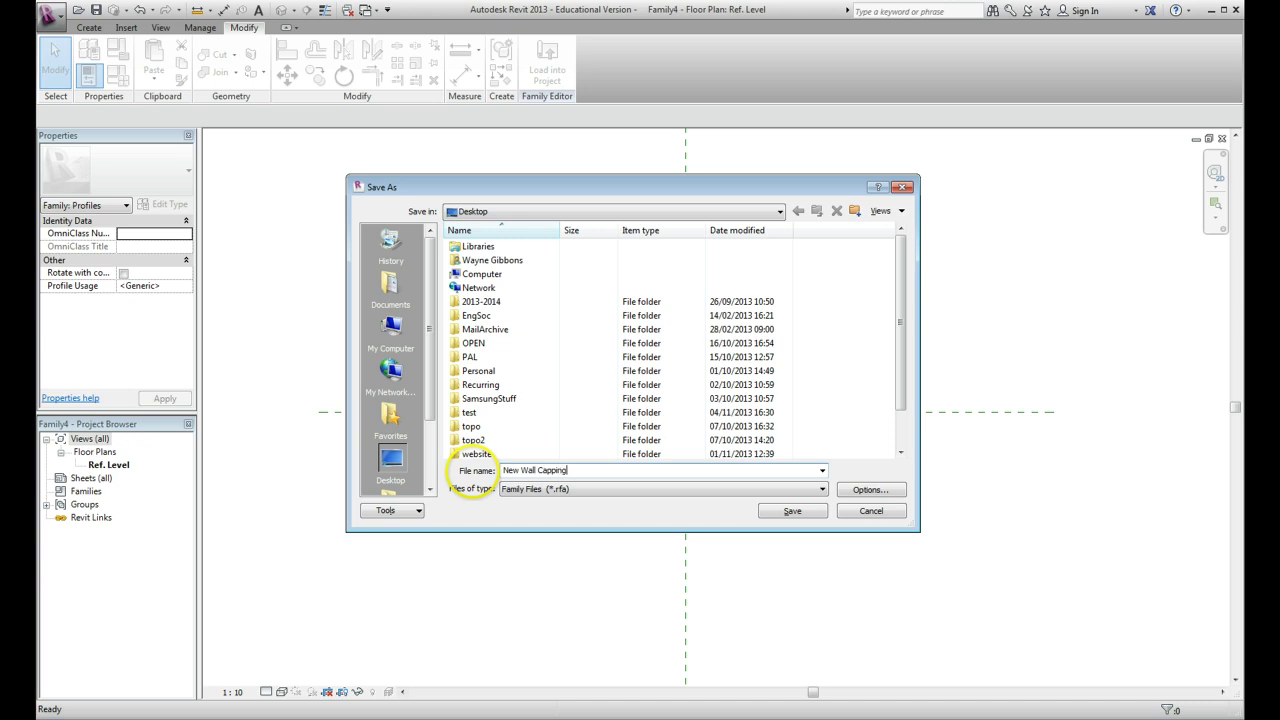
{"action": "left_click", "coordinate": [790, 511]}
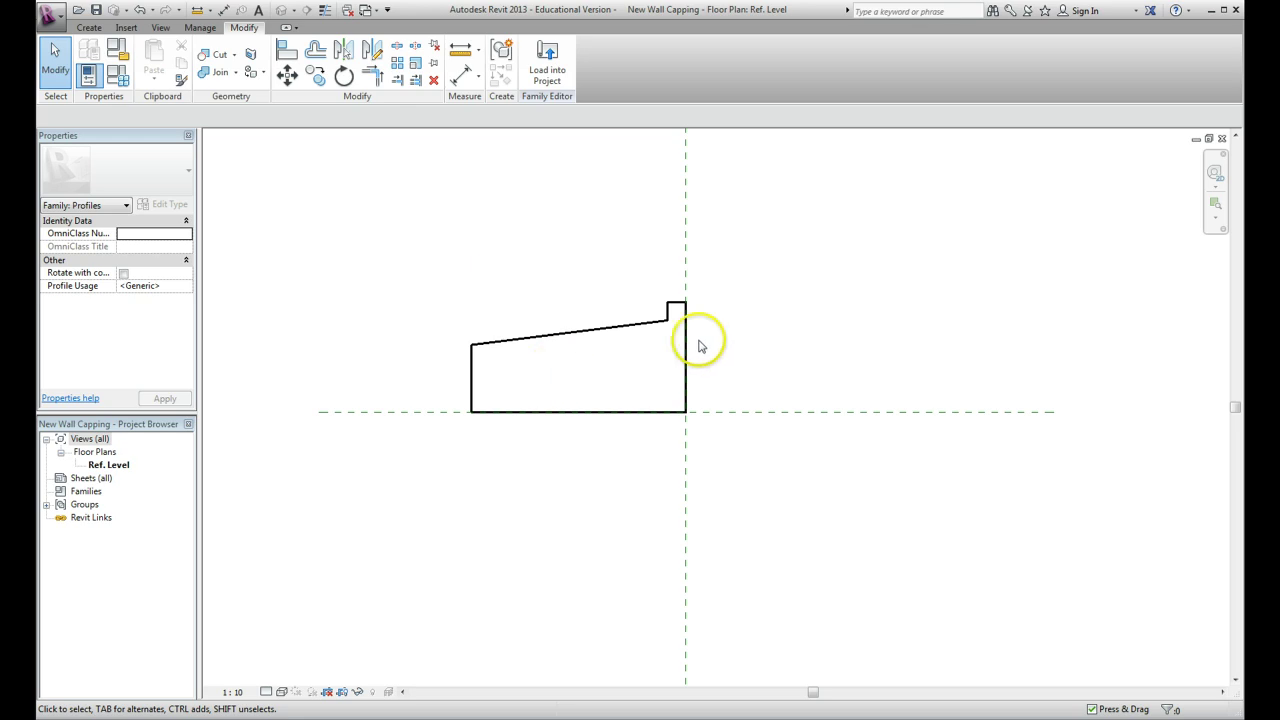
- Close the New Wall Capping family and select the back wall in the project's 3D view
{"action": "left_click", "coordinate": [1223, 140]}
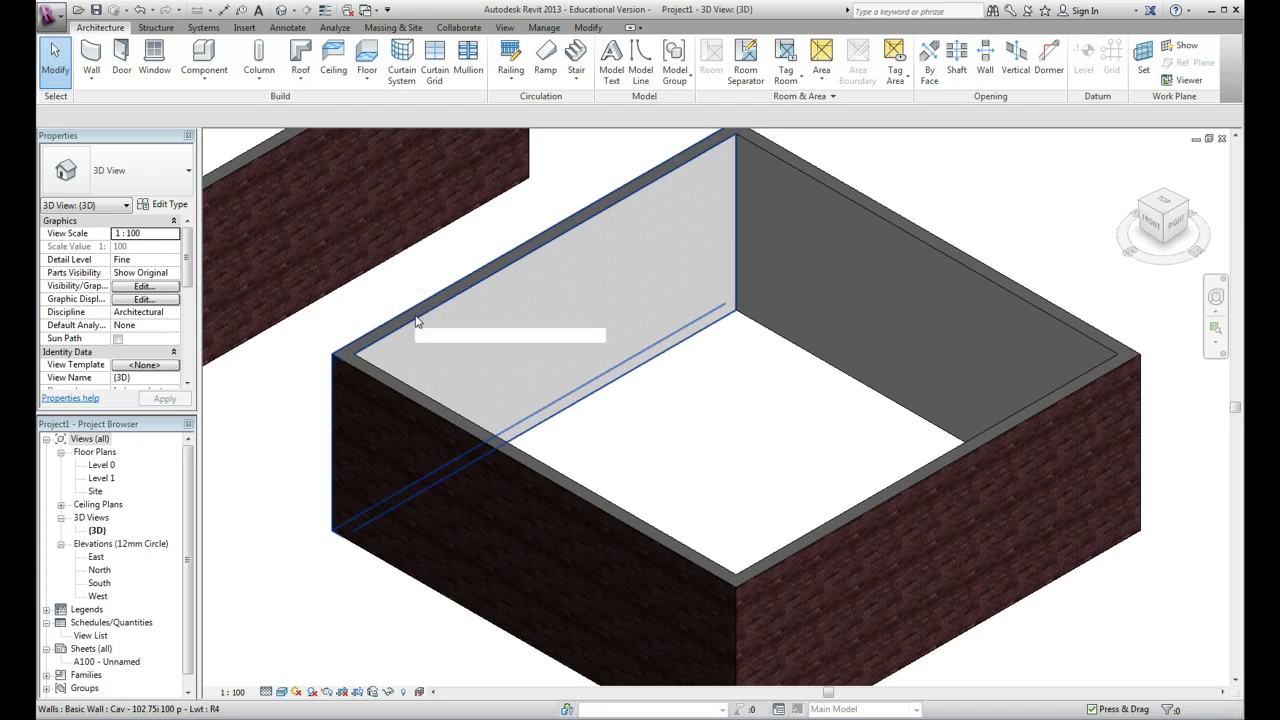
{"action": "left_click", "coordinate": [418, 320]}
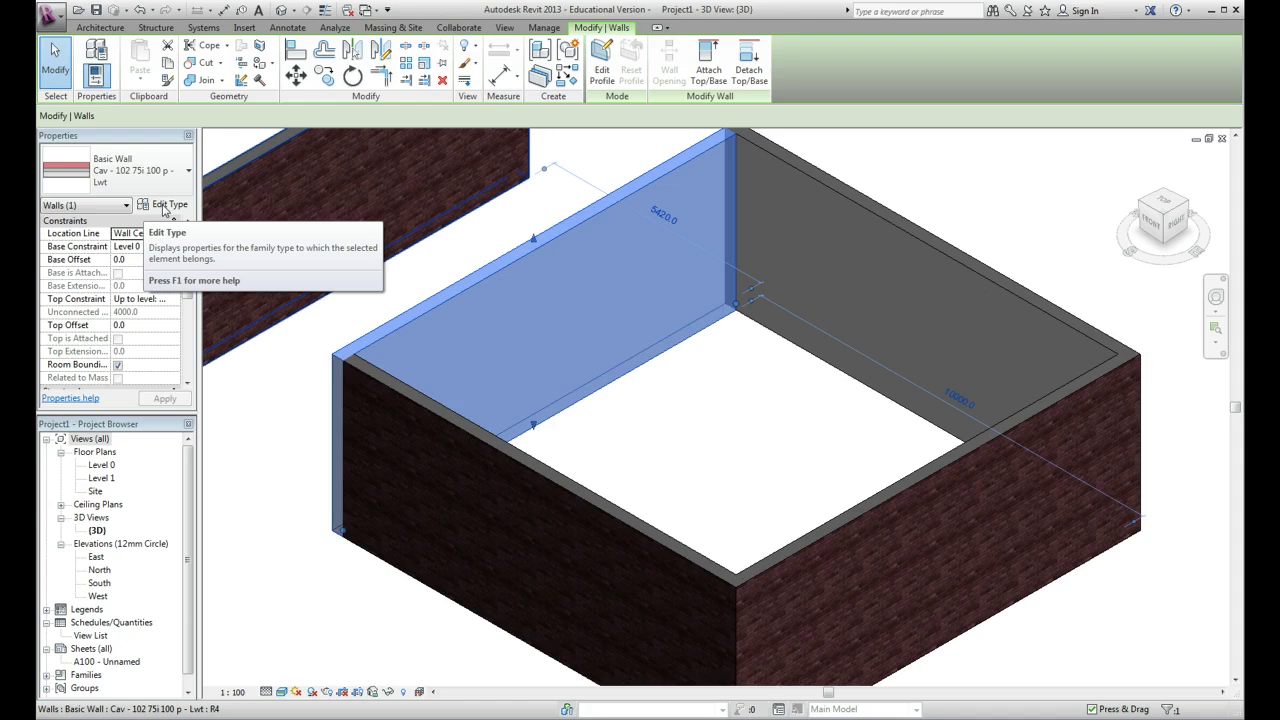
- In the wall's Type Properties, preview it in Floor Plan then Section, and edit its Structure
{"action": "left_click", "coordinate": [164, 205]}
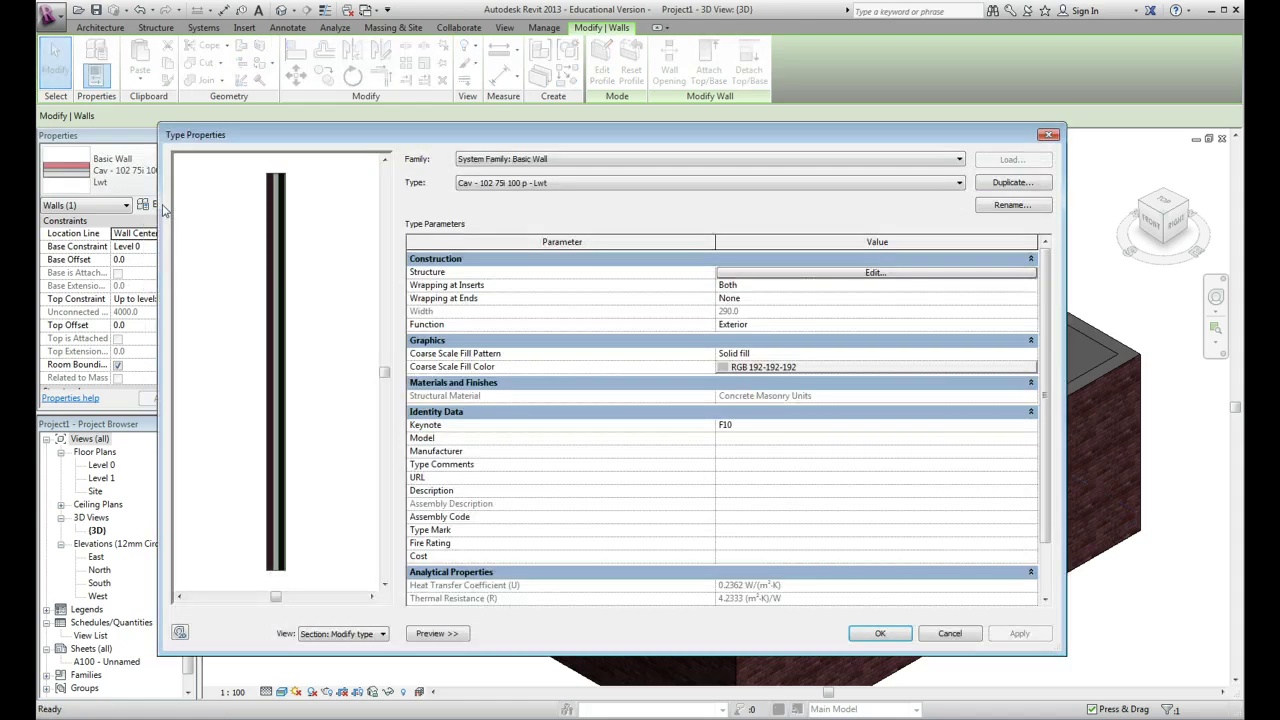
{"action": "left_click", "coordinate": [440, 634]}
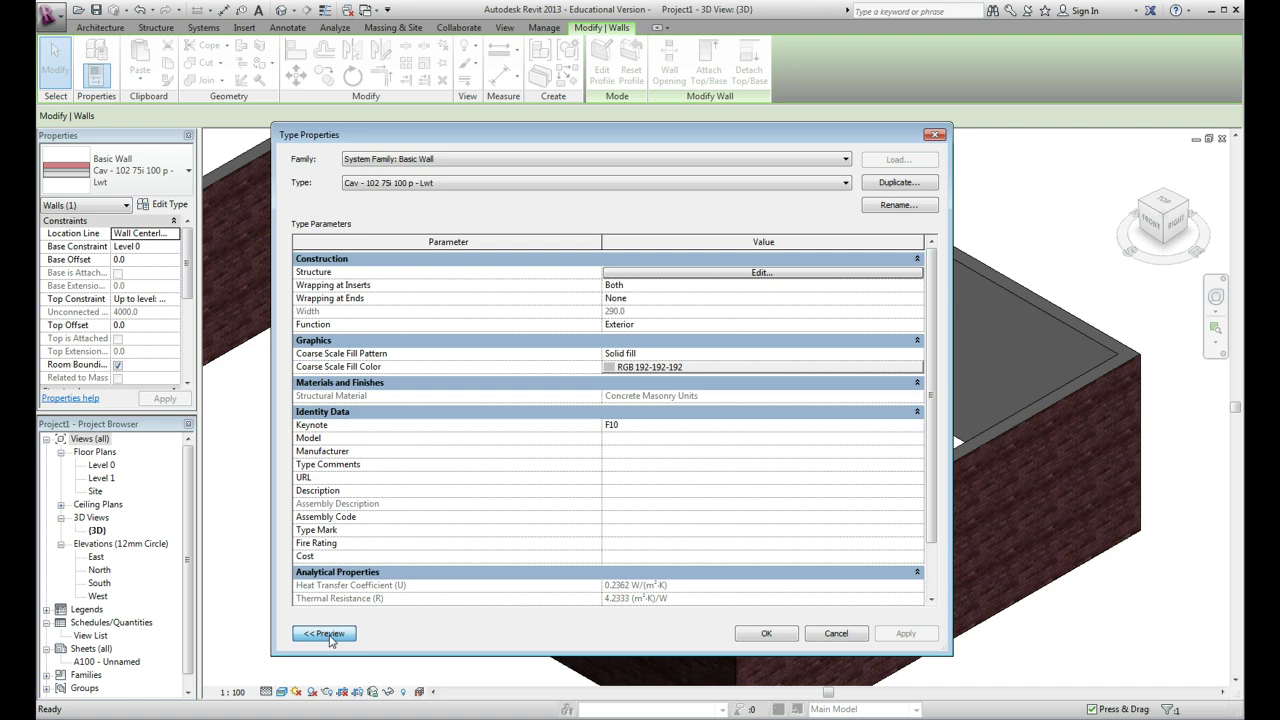
{"action": "left_click", "coordinate": [325, 634]}
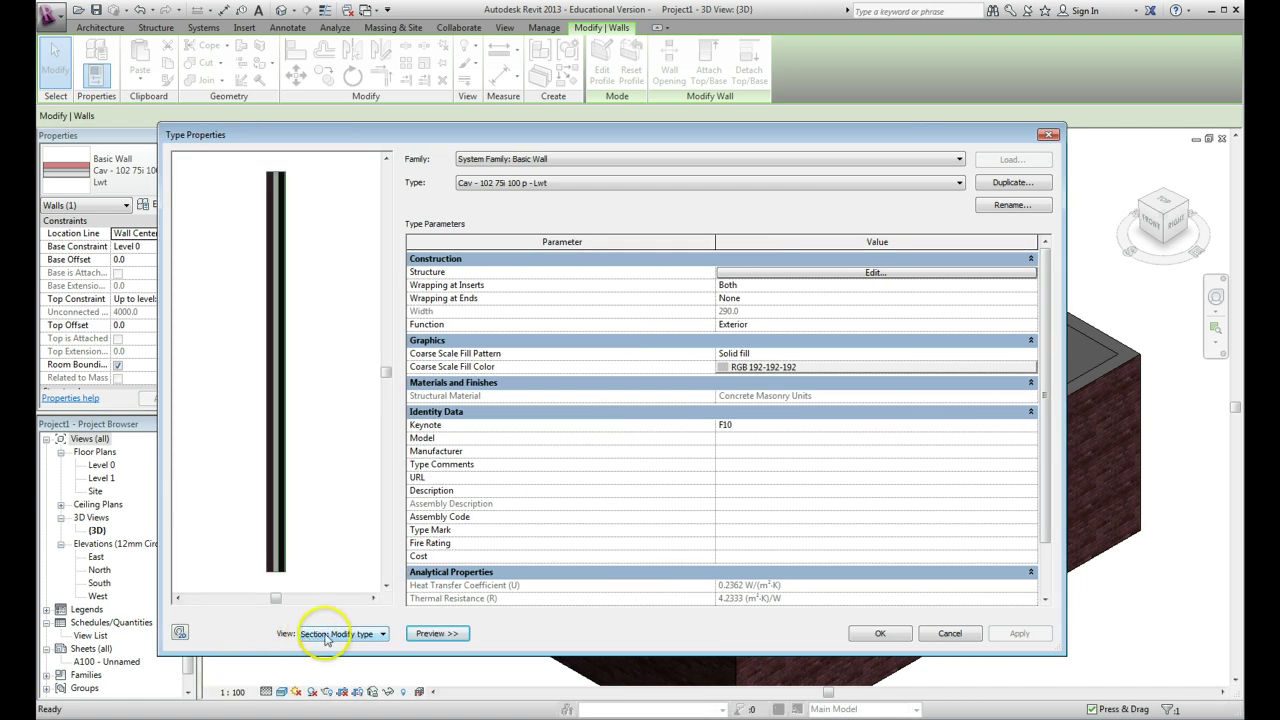
{"action": "left_click", "coordinate": [383, 634]}
{"action": "left_click", "coordinate": [366, 648]}
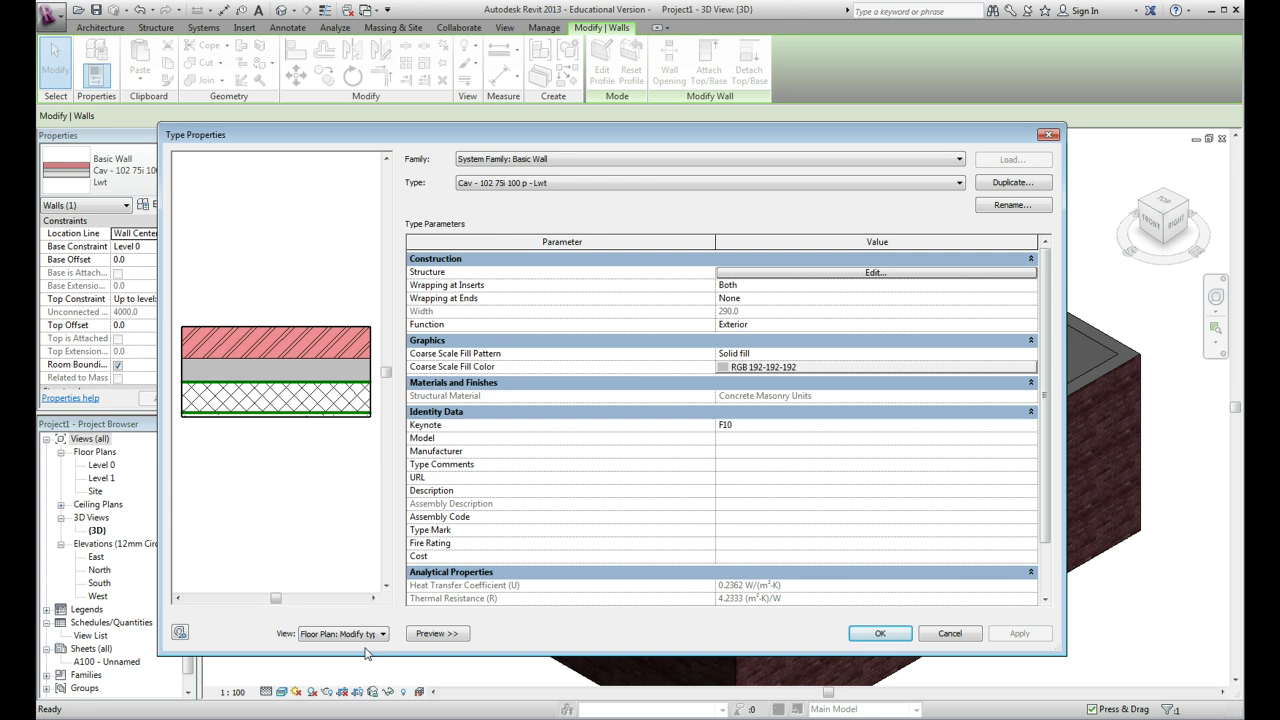
{"action": "left_click", "coordinate": [381, 640]}
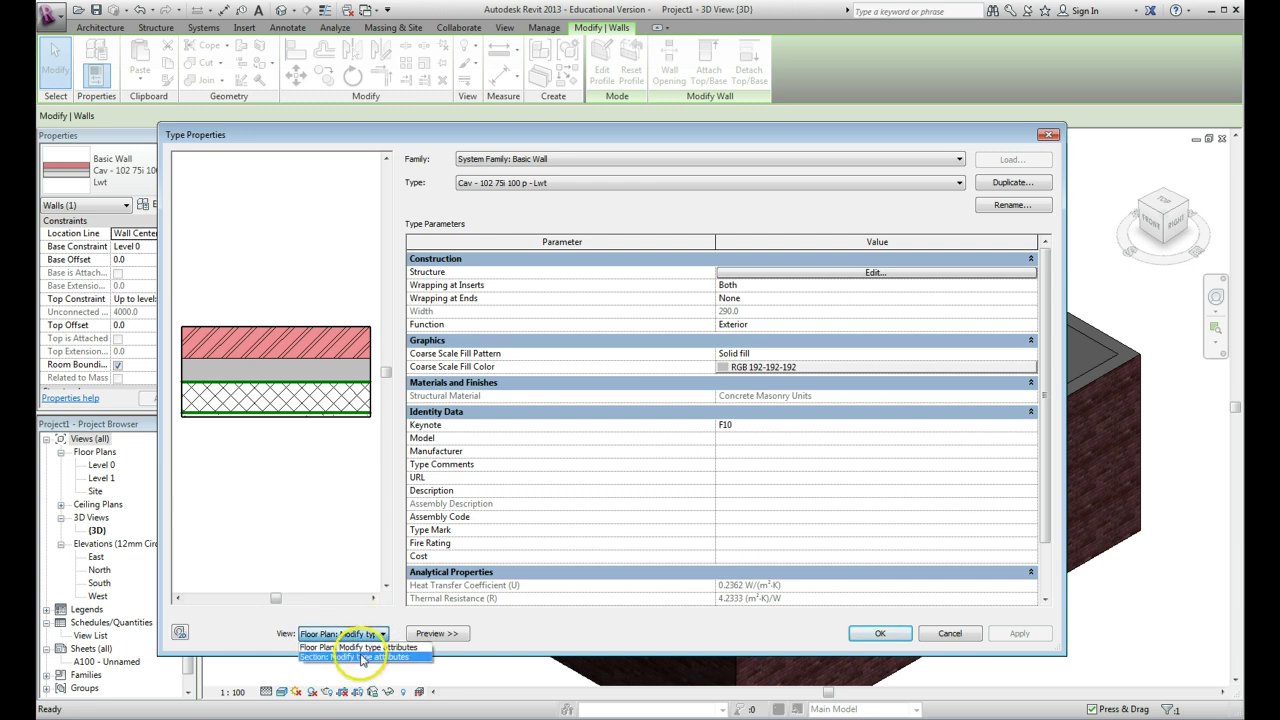
{"action": "left_click", "coordinate": [357, 656]}
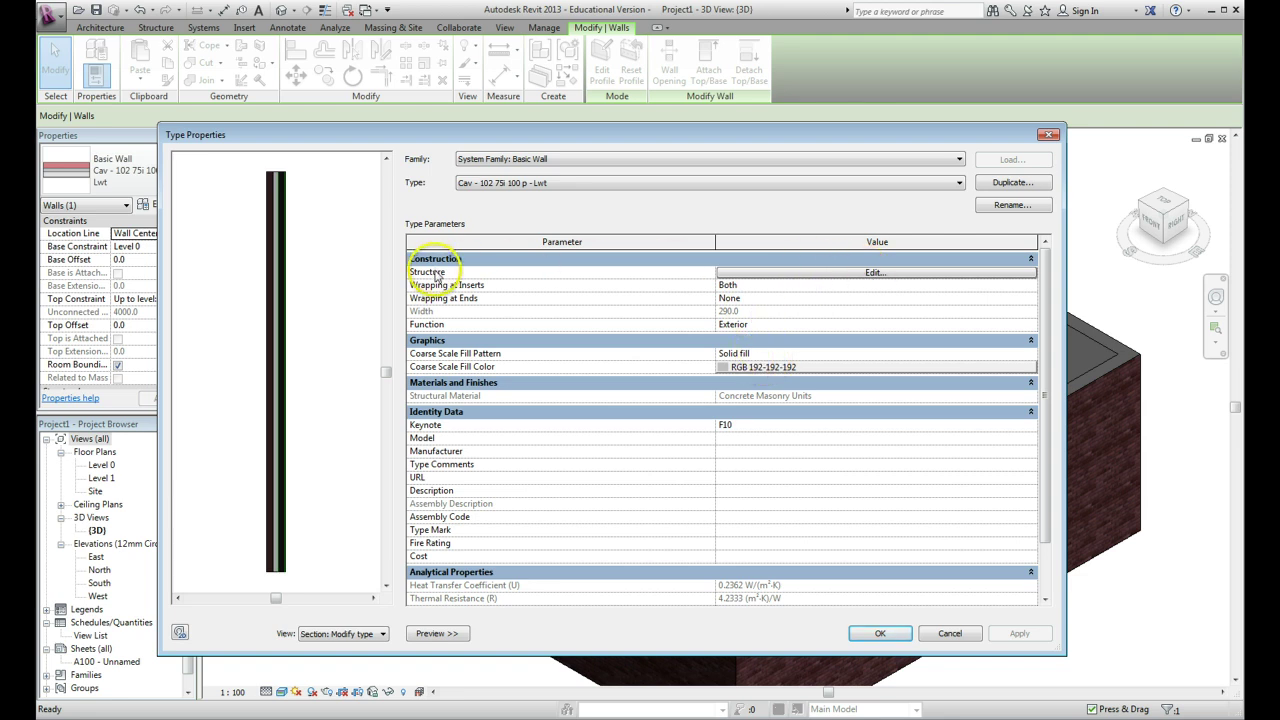
{"action": "left_click", "coordinate": [874, 274]}
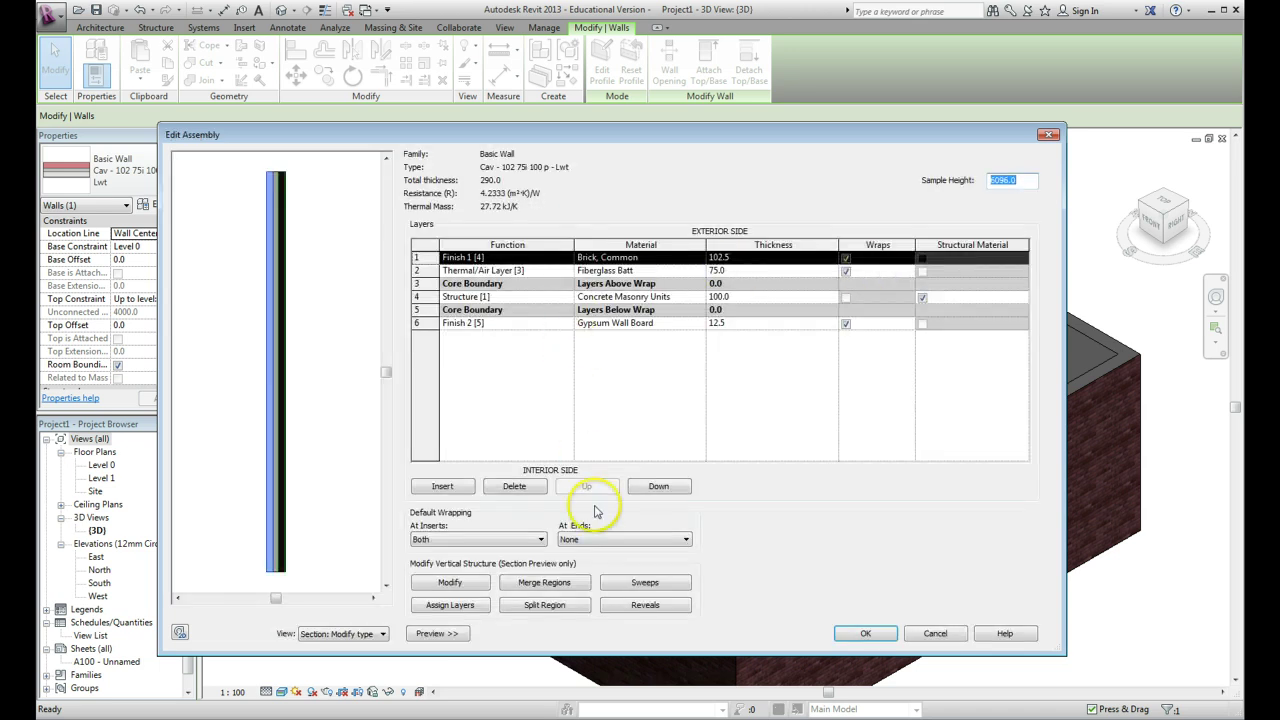
- Load the New Wall Capping profile from the Desktop into Wall Sweeps and add a sweep row
{"action": "left_click", "coordinate": [645, 584]}
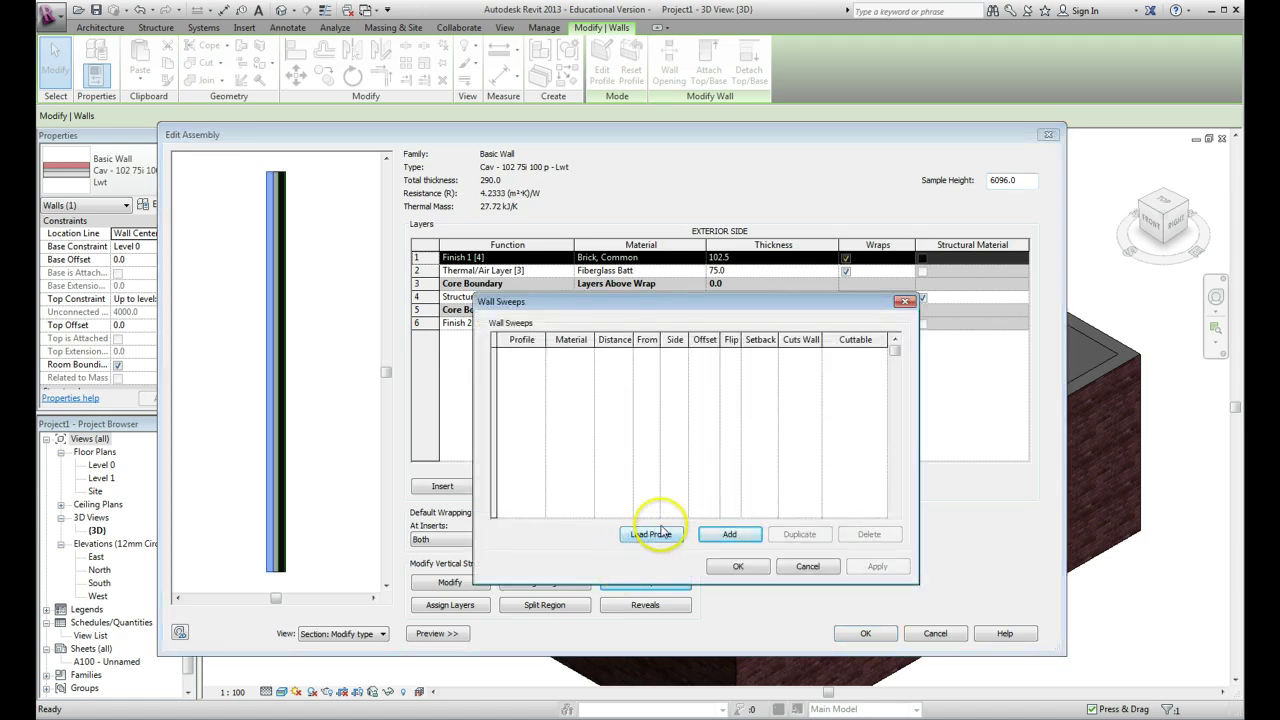
{"action": "left_click", "coordinate": [651, 536]}
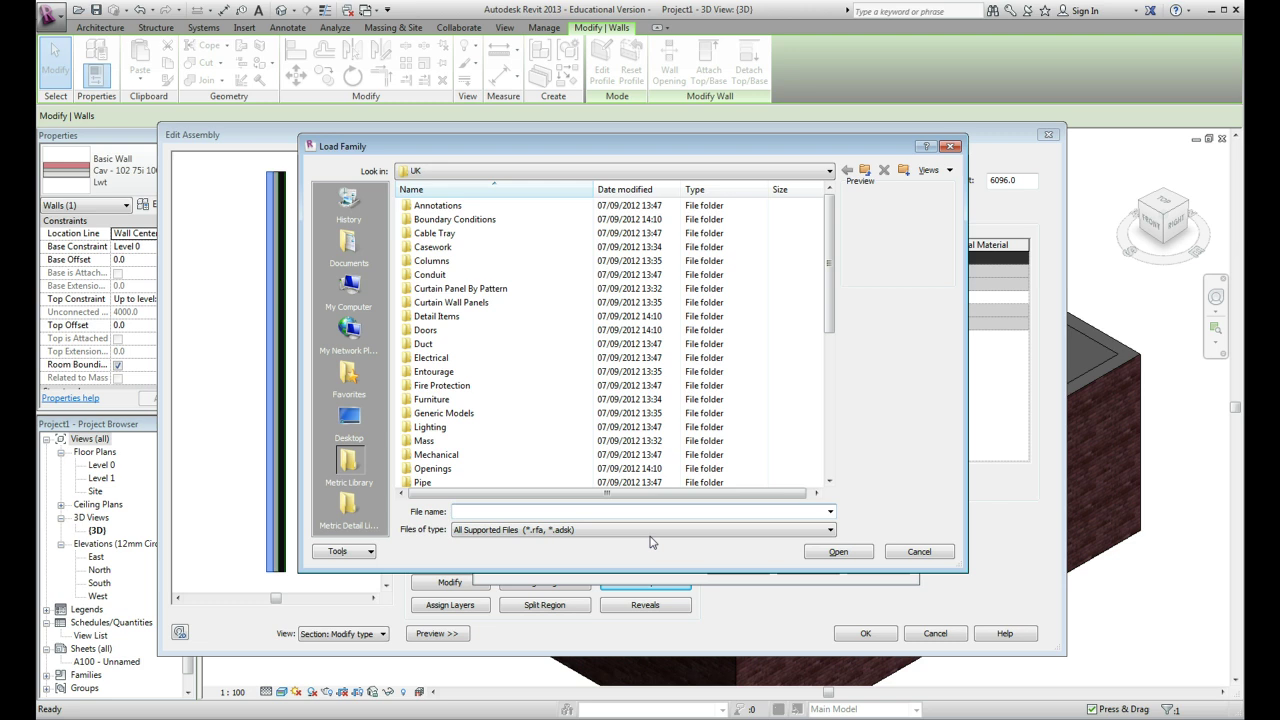
{"action": "left_click", "coordinate": [348, 418]}
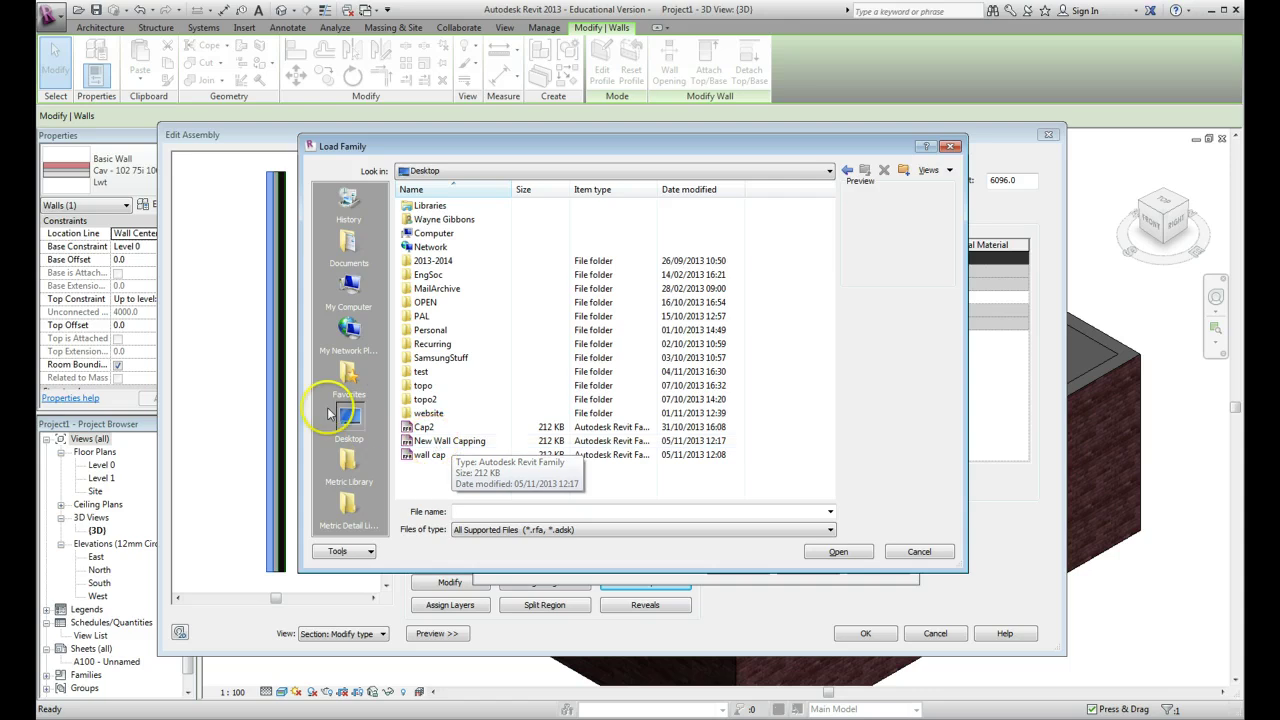
{"action": "left_click", "coordinate": [452, 445]}
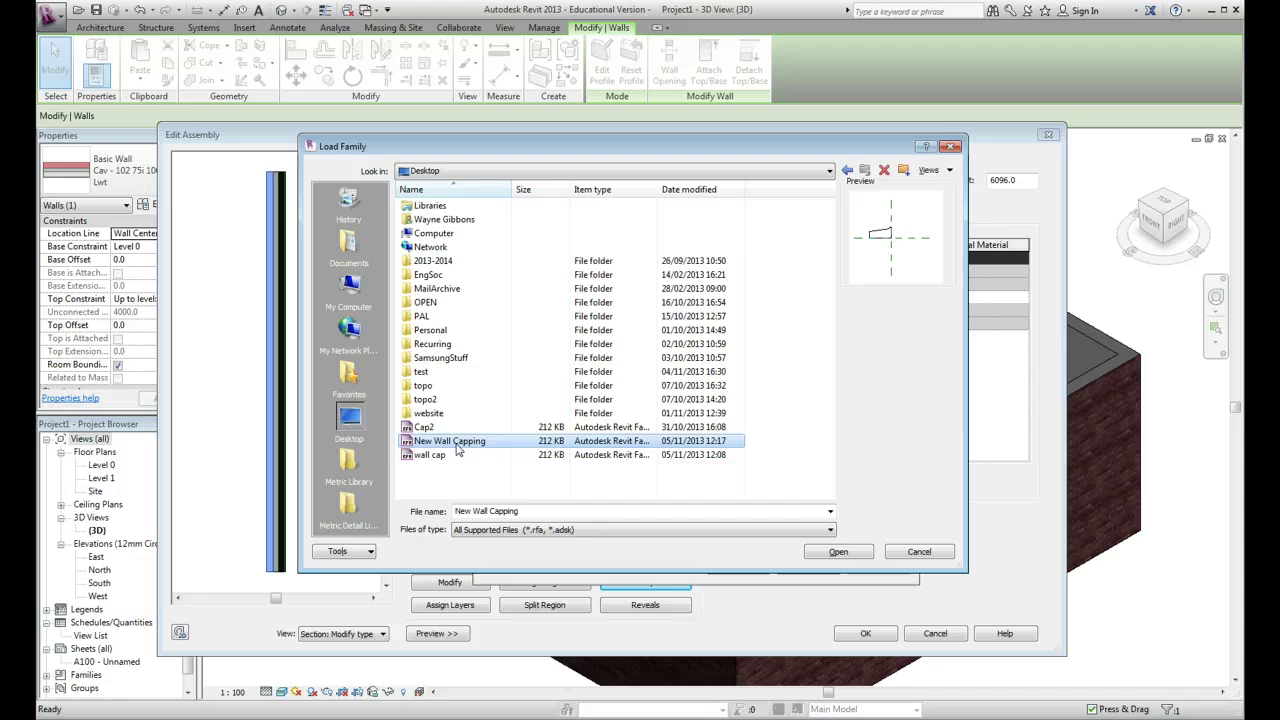
{"action": "left_click", "coordinate": [831, 551]}
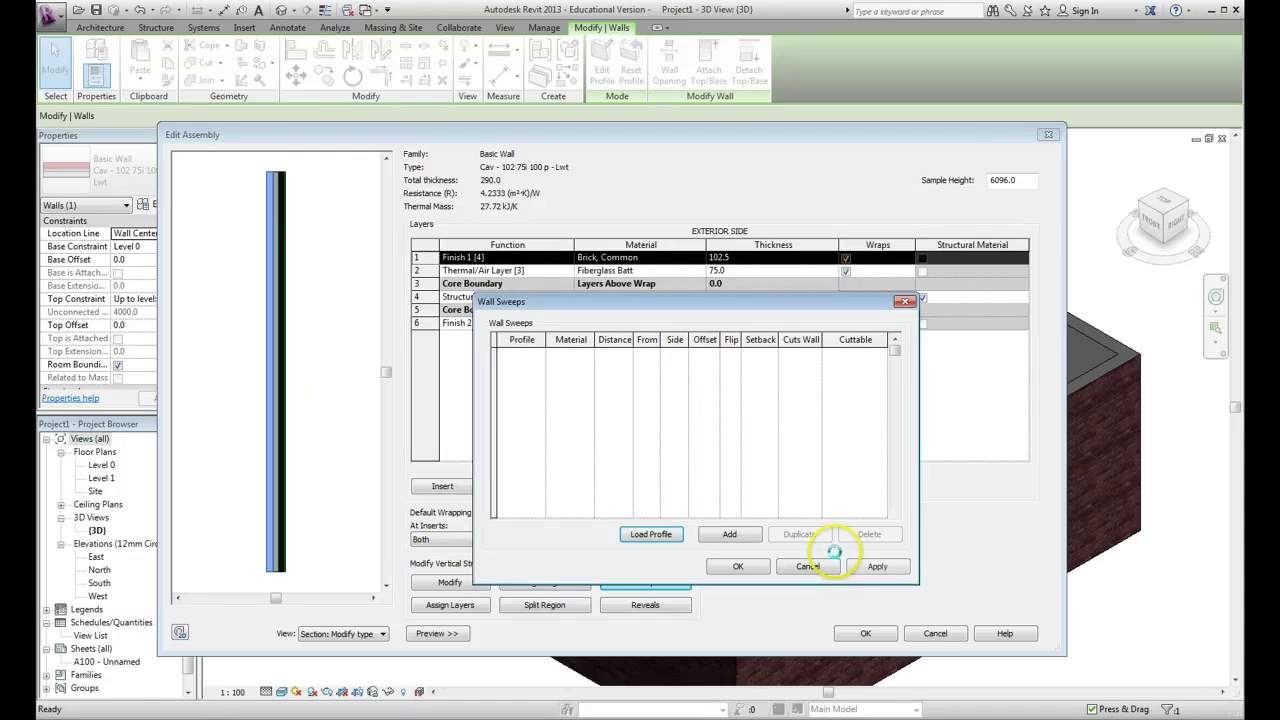
{"action": "left_click", "coordinate": [730, 534]}
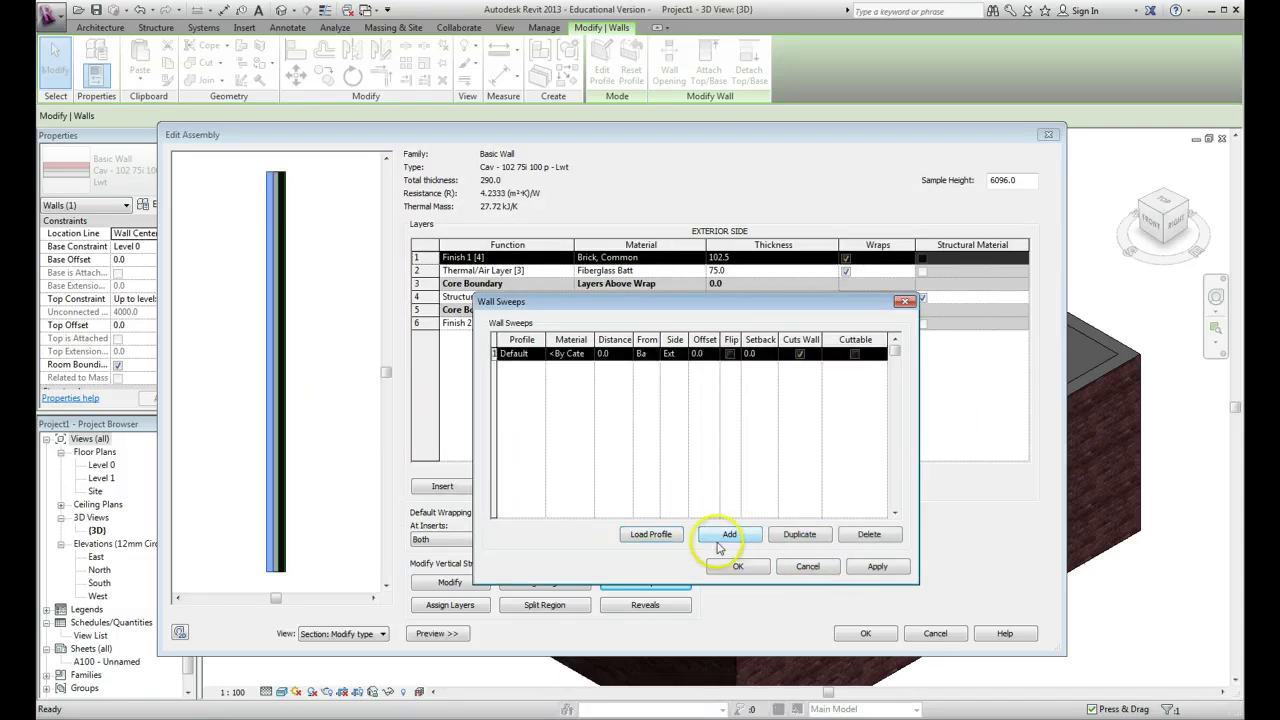
- Set the new sweep's profile to New Wall Capping, measured From Top, and confirm
{"action": "left_click", "coordinate": [515, 354]}
{"action": "left_click", "coordinate": [538, 355]}
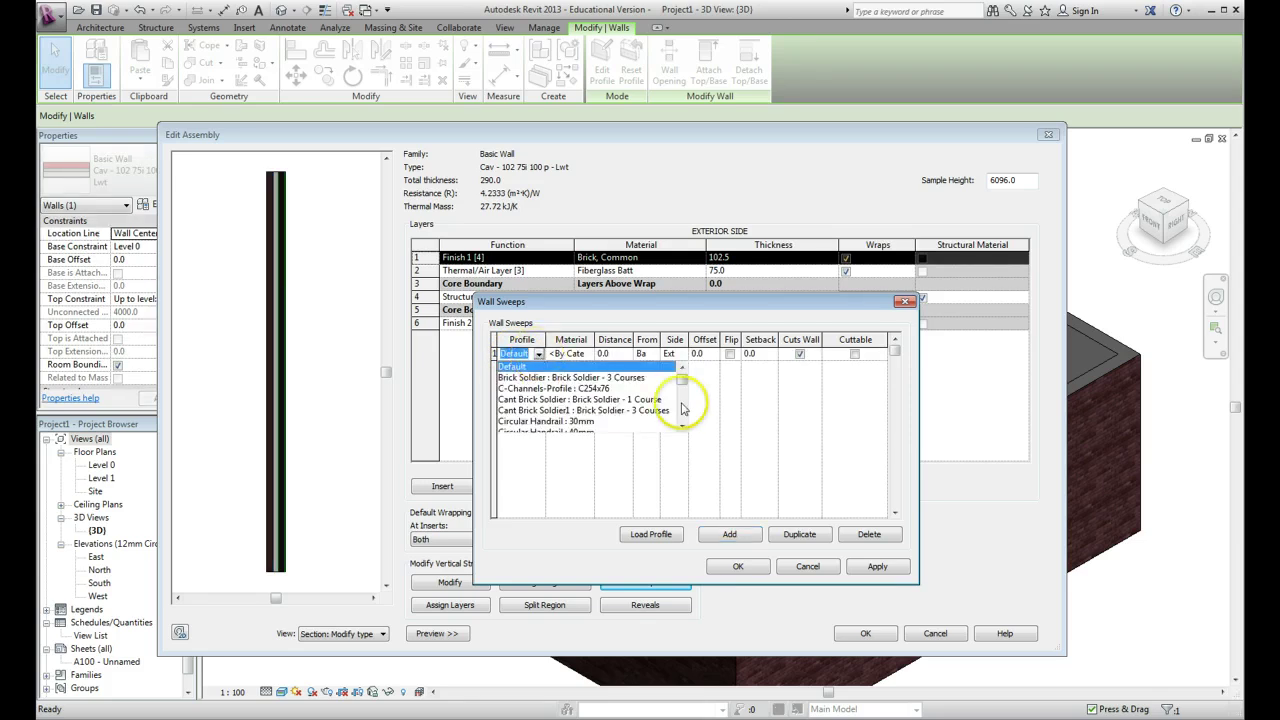
{"action": "scroll", "coordinate": [680, 408], "scroll_direction": "down", "scroll_amount": 5}
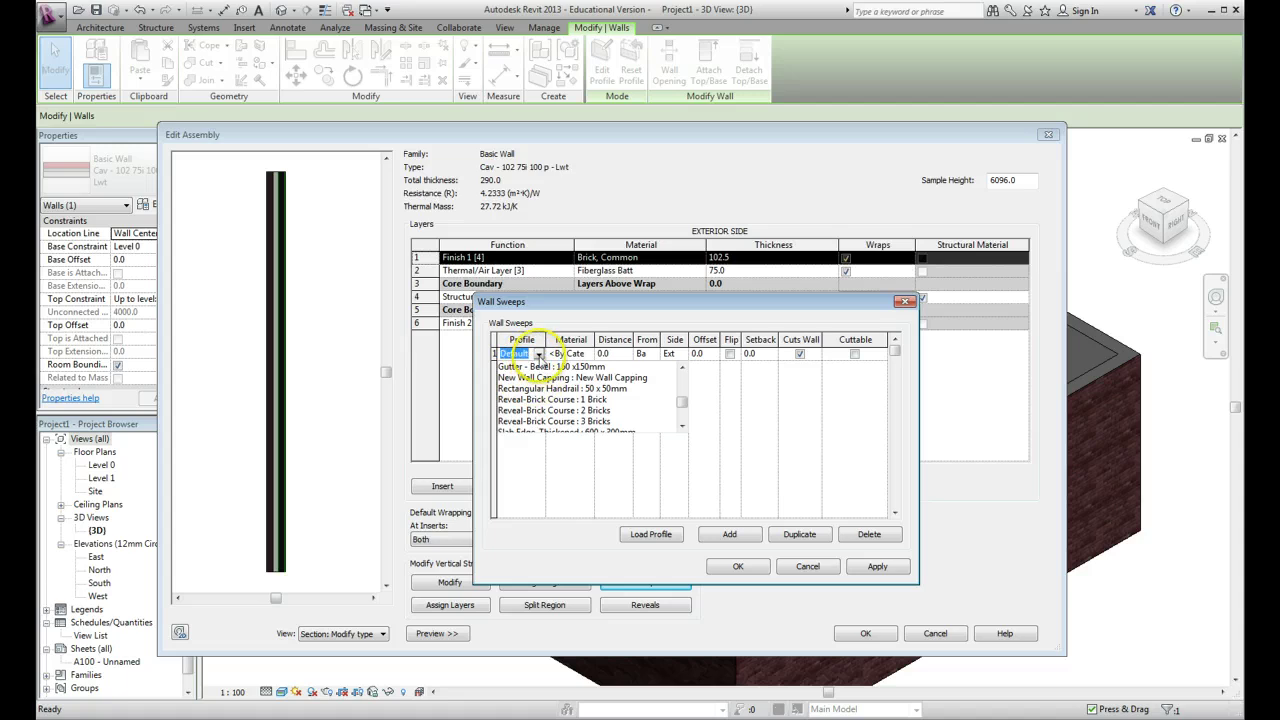
{"action": "left_click", "coordinate": [520, 377]}
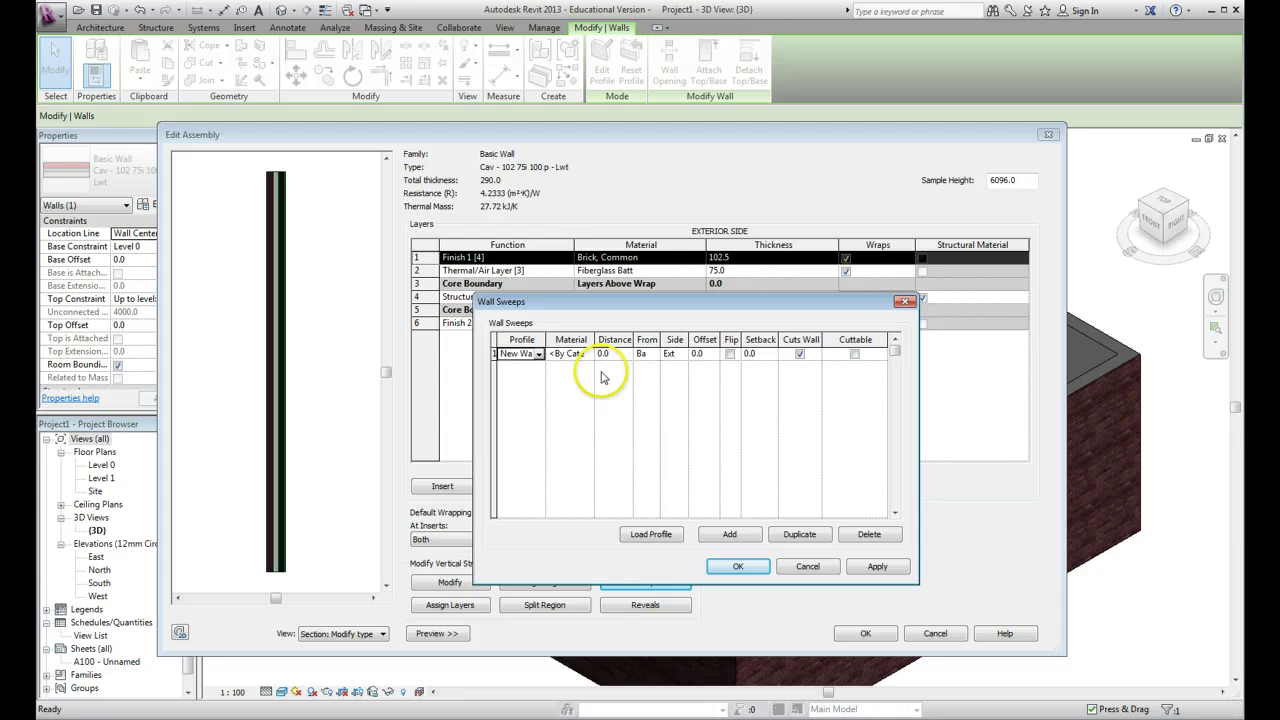
{"action": "left_click", "coordinate": [649, 345]}
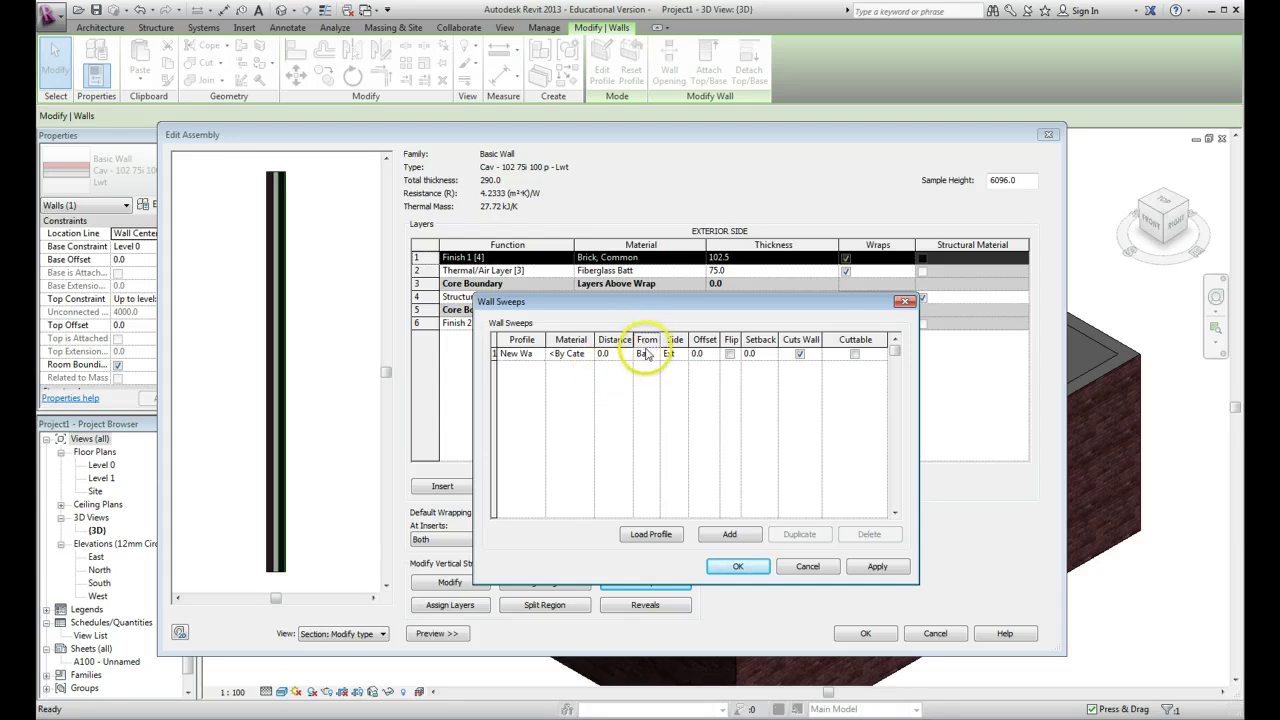
{"action": "left_click", "coordinate": [646, 356]}
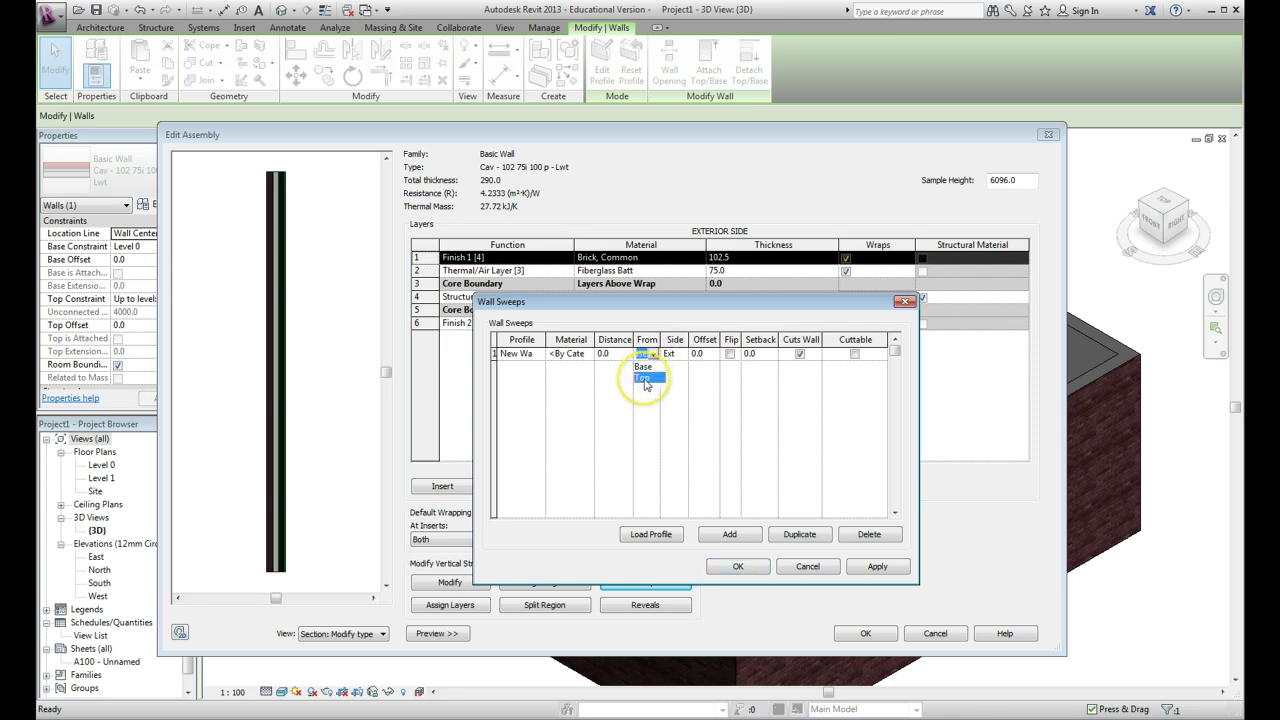
{"action": "left_click", "coordinate": [643, 379]}
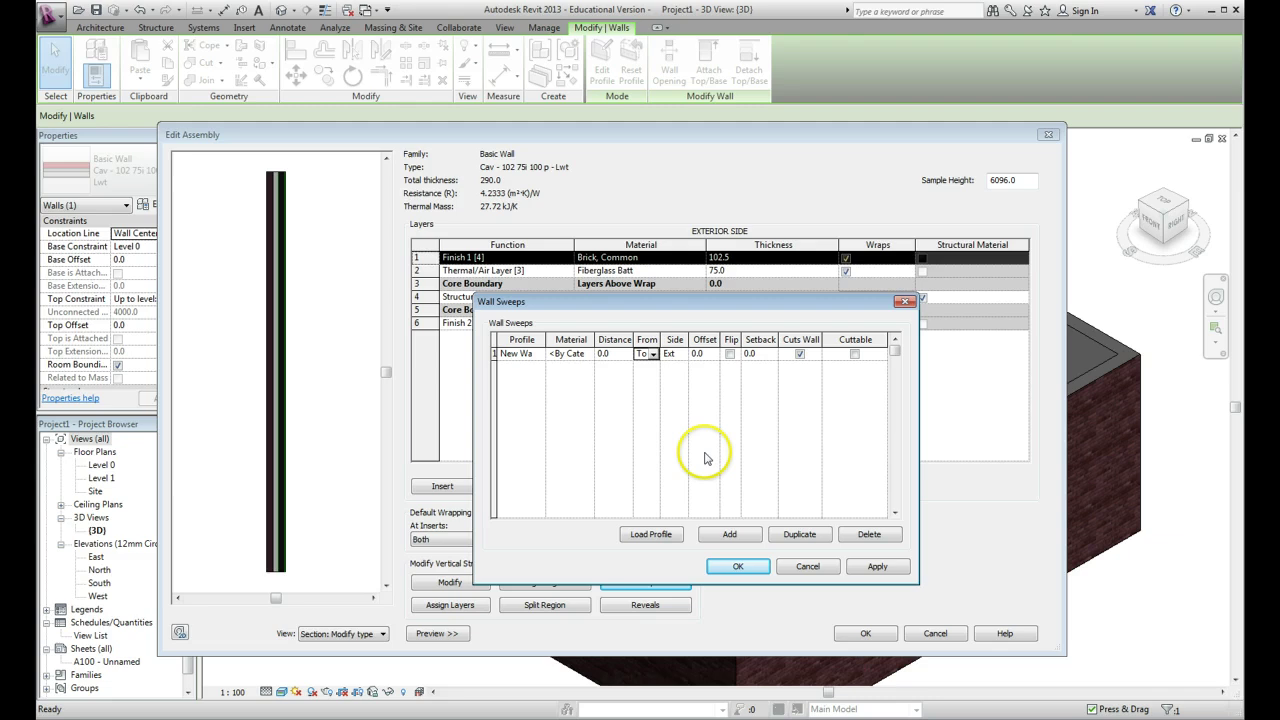
{"action": "left_click", "coordinate": [735, 568]}
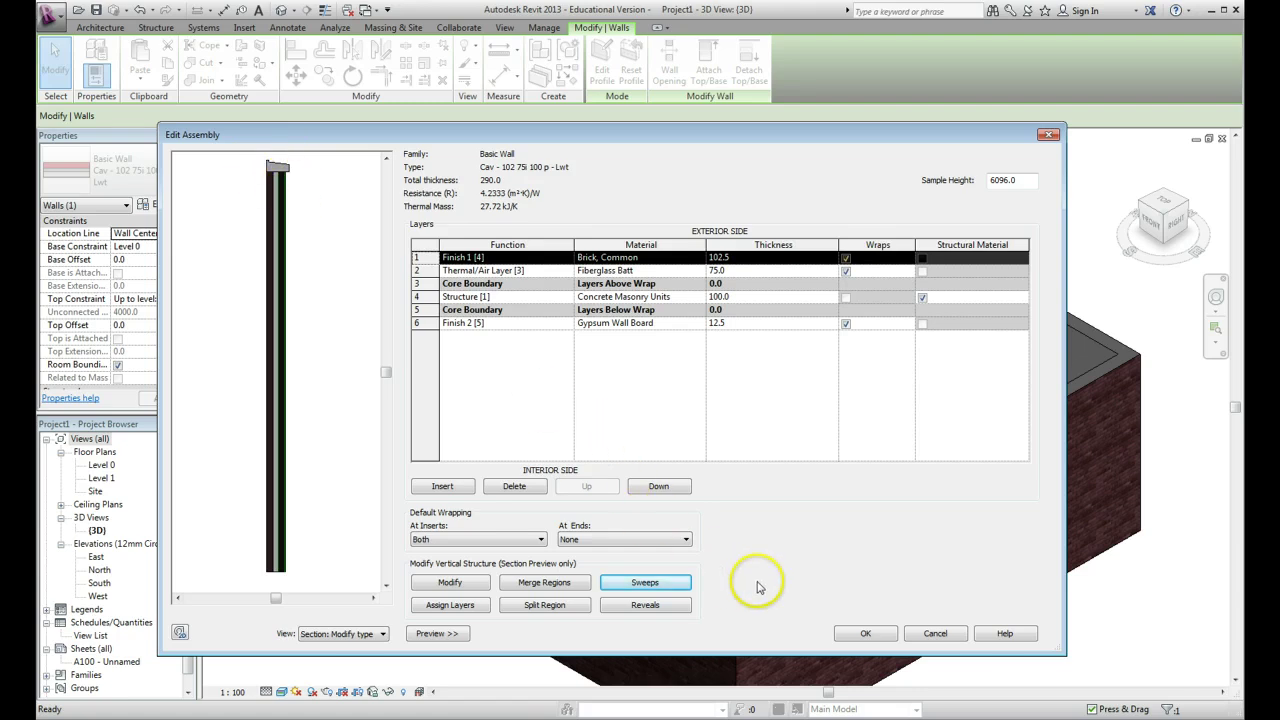
- Confirm Edit Assembly and Type Properties, then zoom to inspect the capping along the wall tops
{"action": "left_click", "coordinate": [865, 636]}
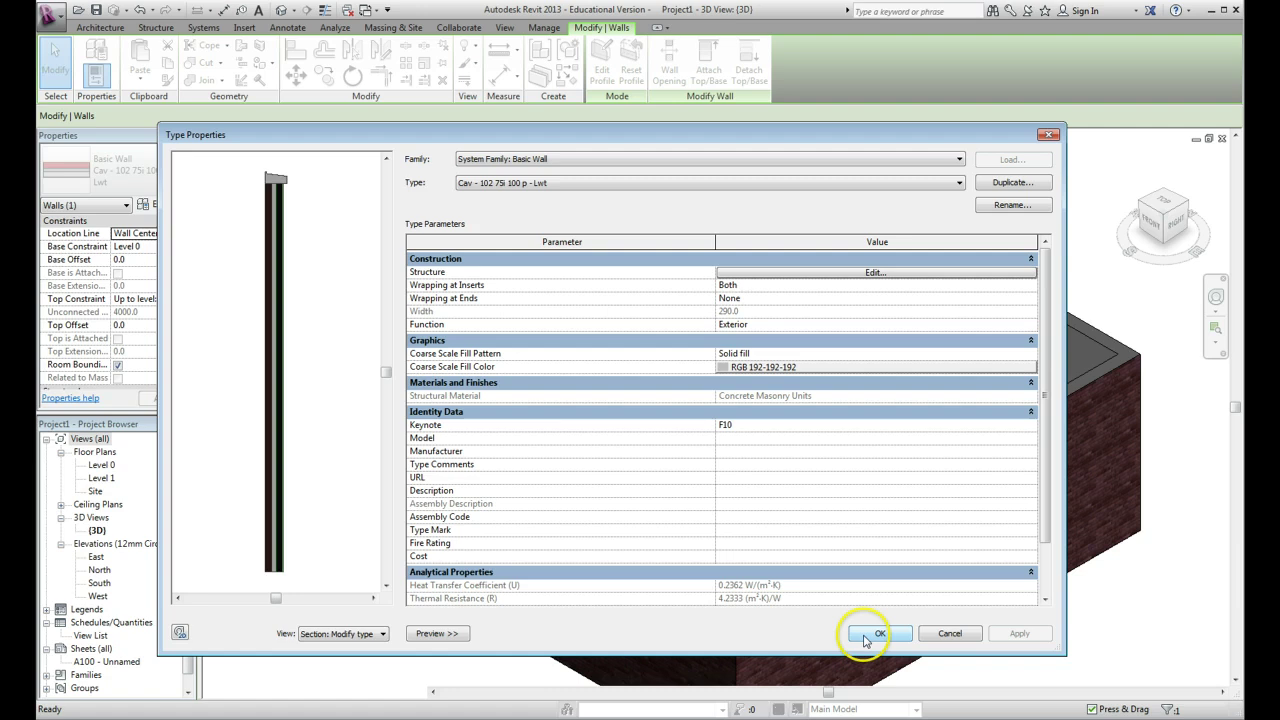
{"action": "left_click", "coordinate": [878, 636]}
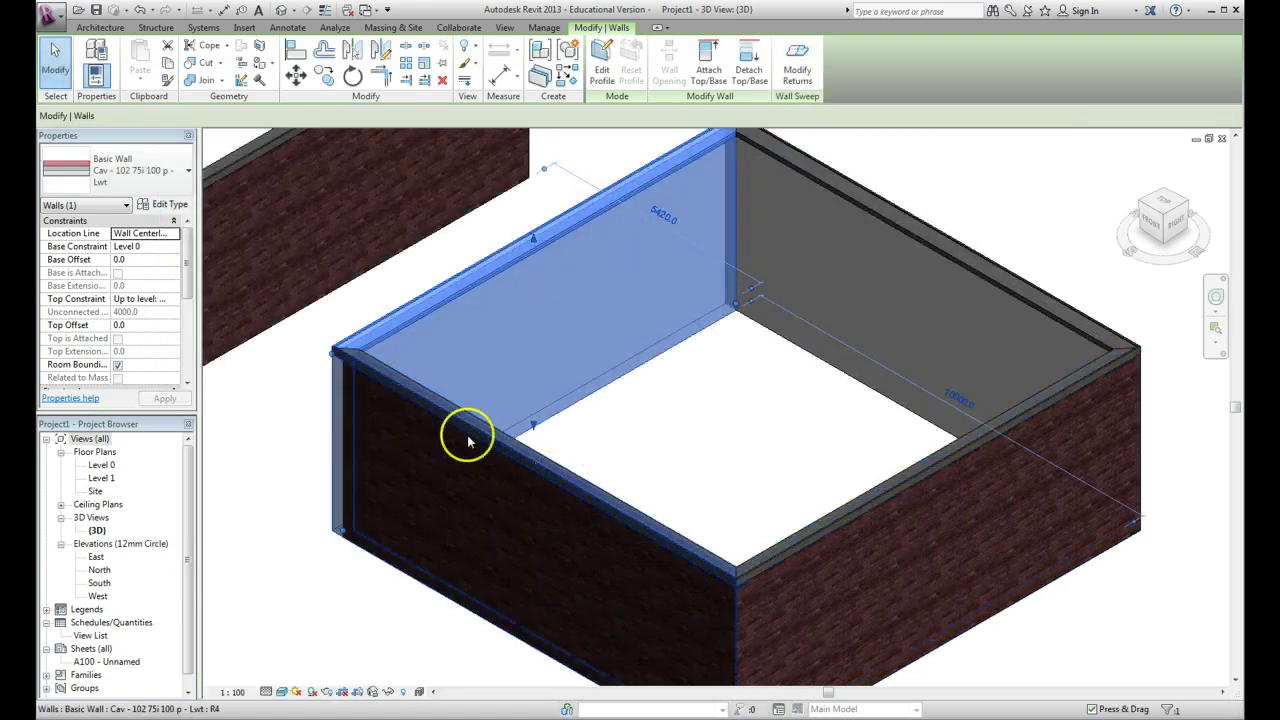
{"action": "scroll", "coordinate": [343, 358], "scroll_direction": "up", "scroll_amount": 5}
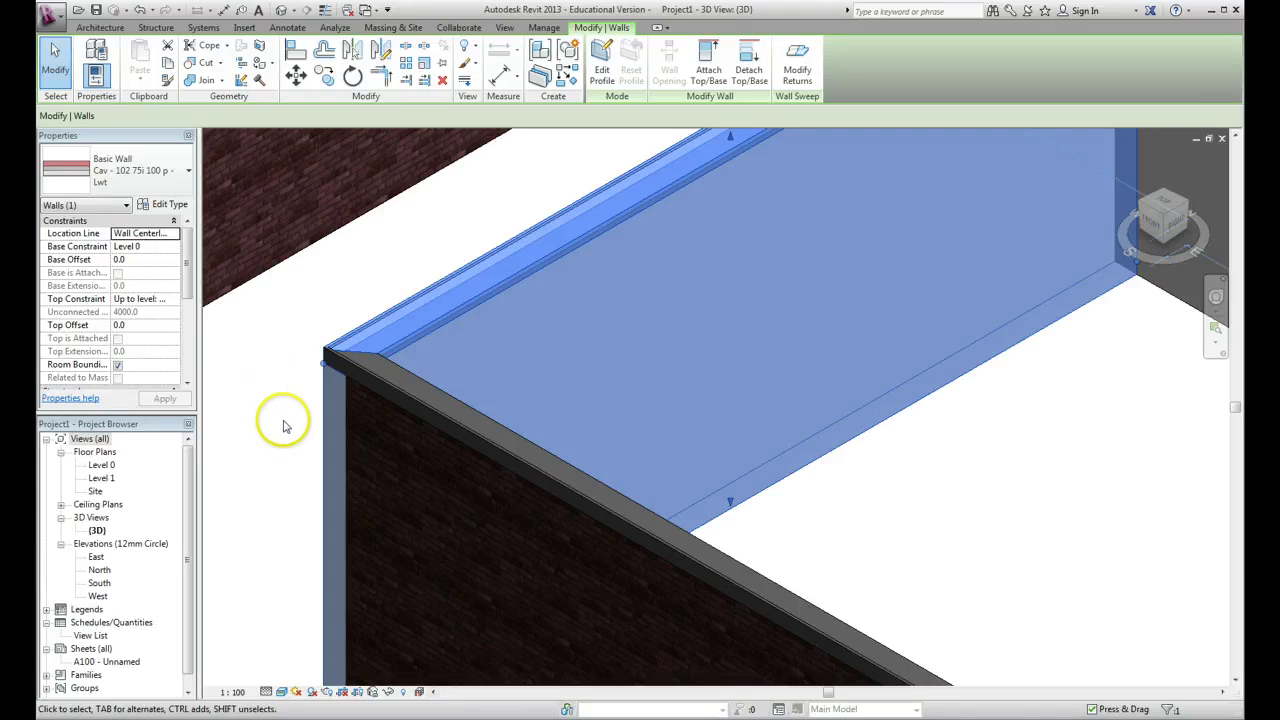
{"action": "scroll", "coordinate": [285, 424], "scroll_direction": "down", "scroll_amount": 2}
{"action": "scroll", "coordinate": [285, 424], "scroll_direction": "down", "scroll_amount": 3}
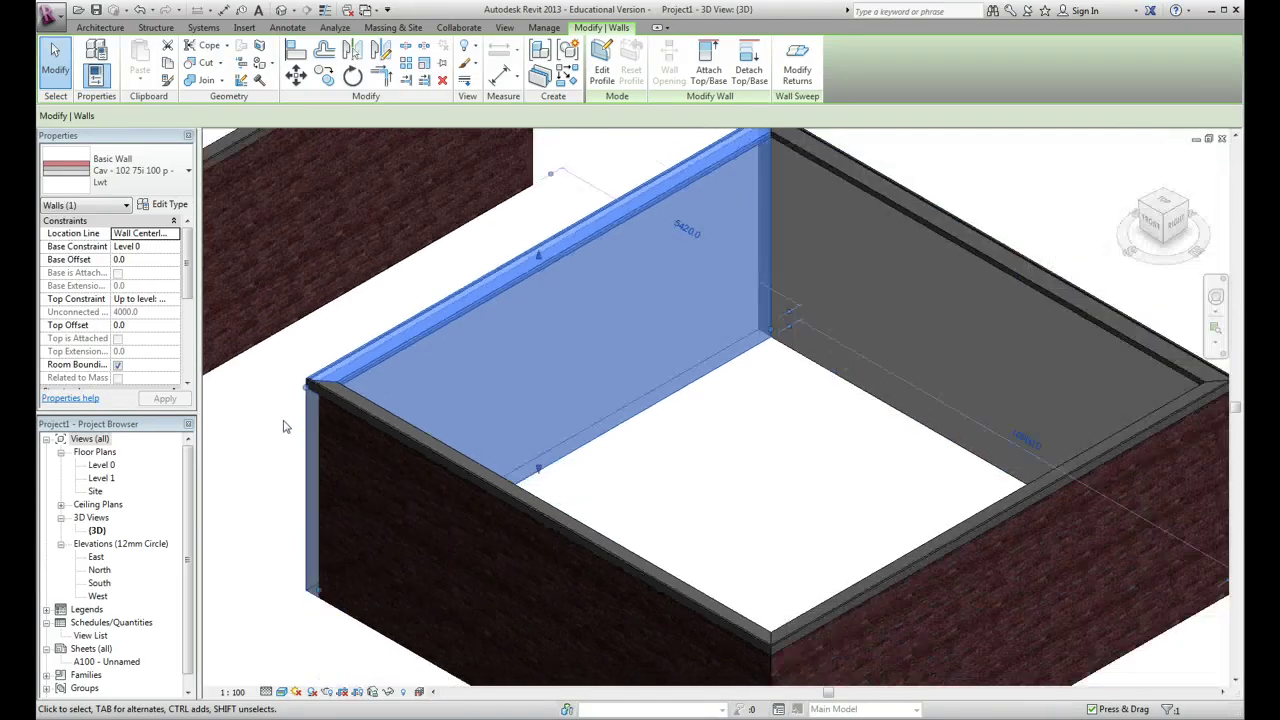
{"action": "scroll", "coordinate": [703, 443], "scroll_direction": "up", "scroll_amount": 2}
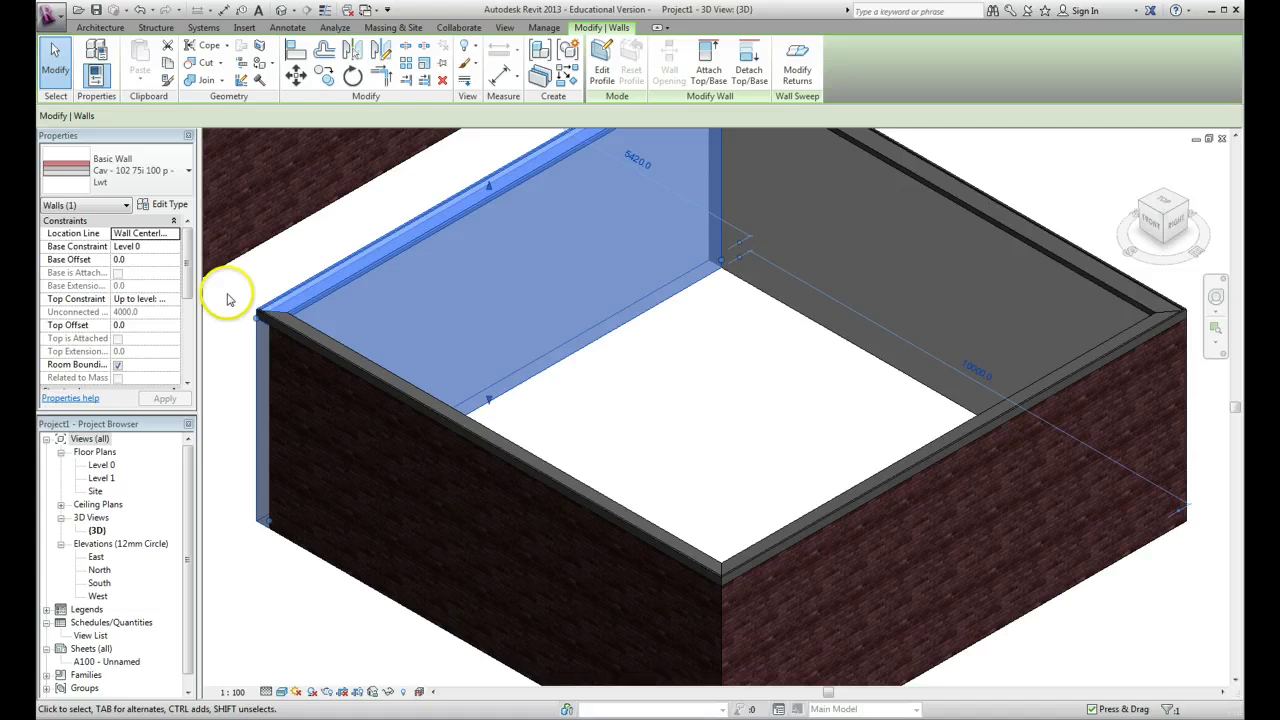
- Change the New Wall Capping sweep's Side to Interior and confirm through all wall type dialogs
{"action": "left_click", "coordinate": [165, 205]}
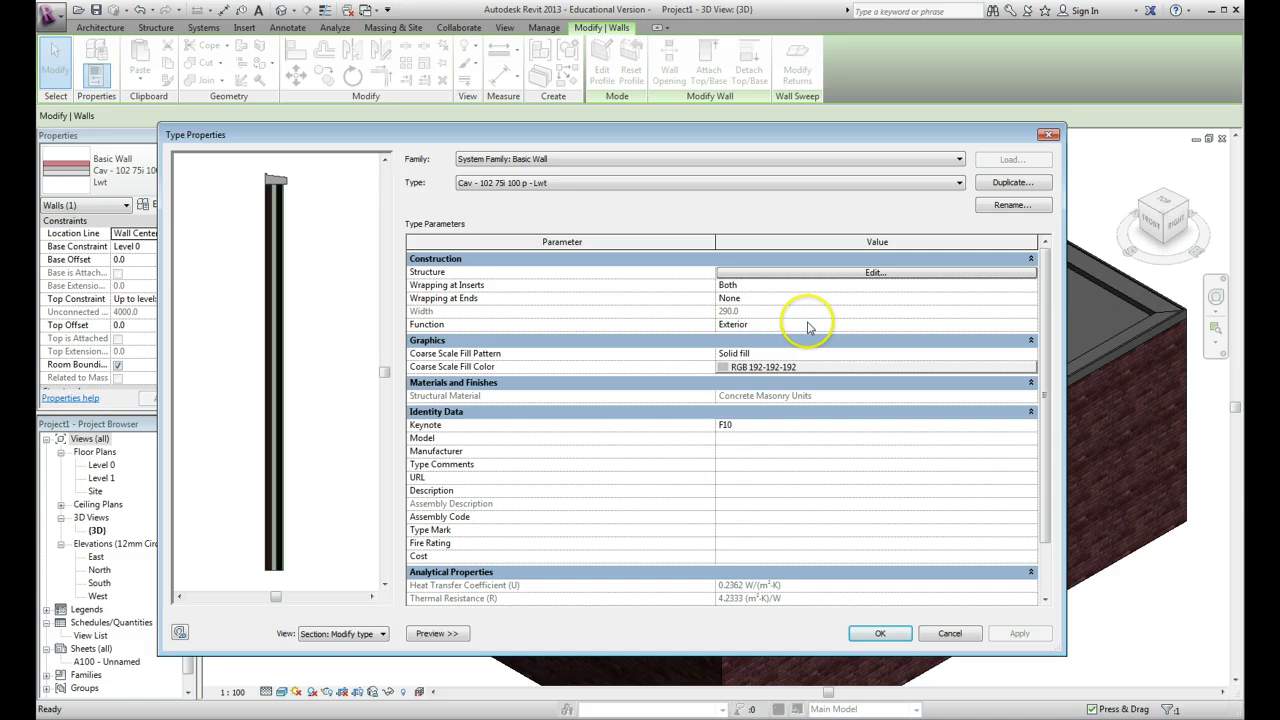
{"action": "left_click", "coordinate": [874, 273]}
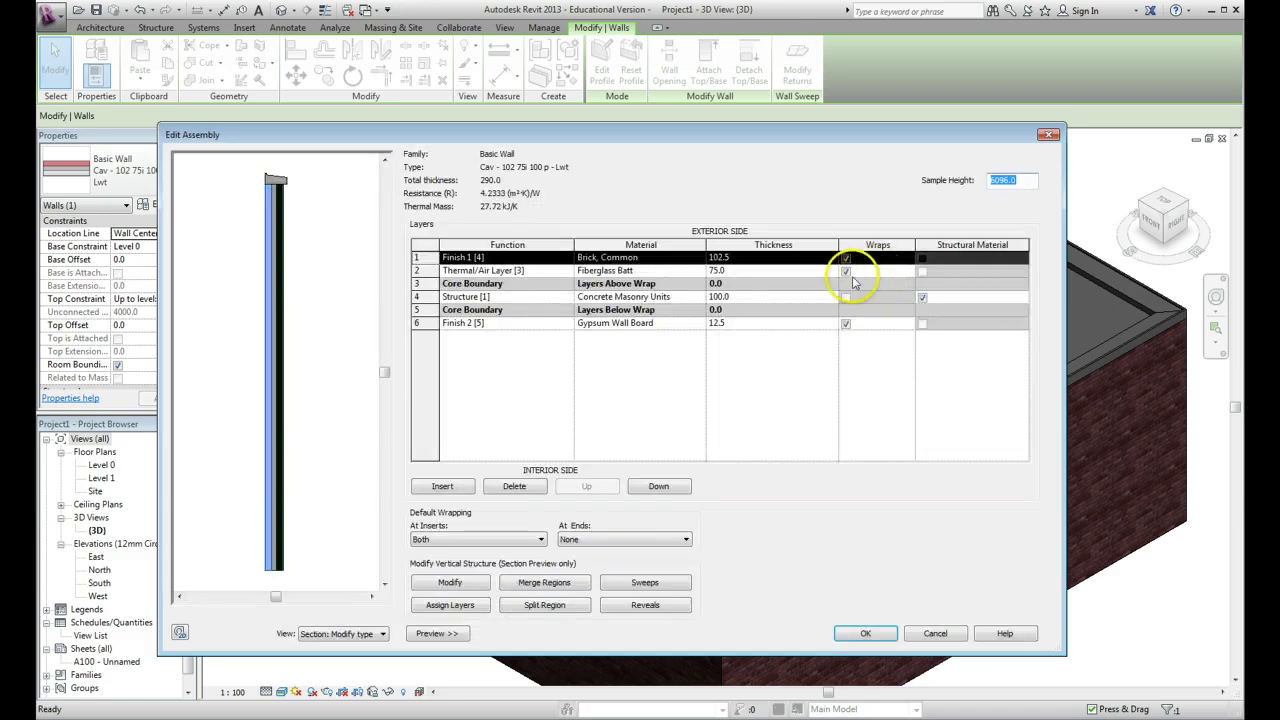
{"action": "left_click", "coordinate": [645, 583]}
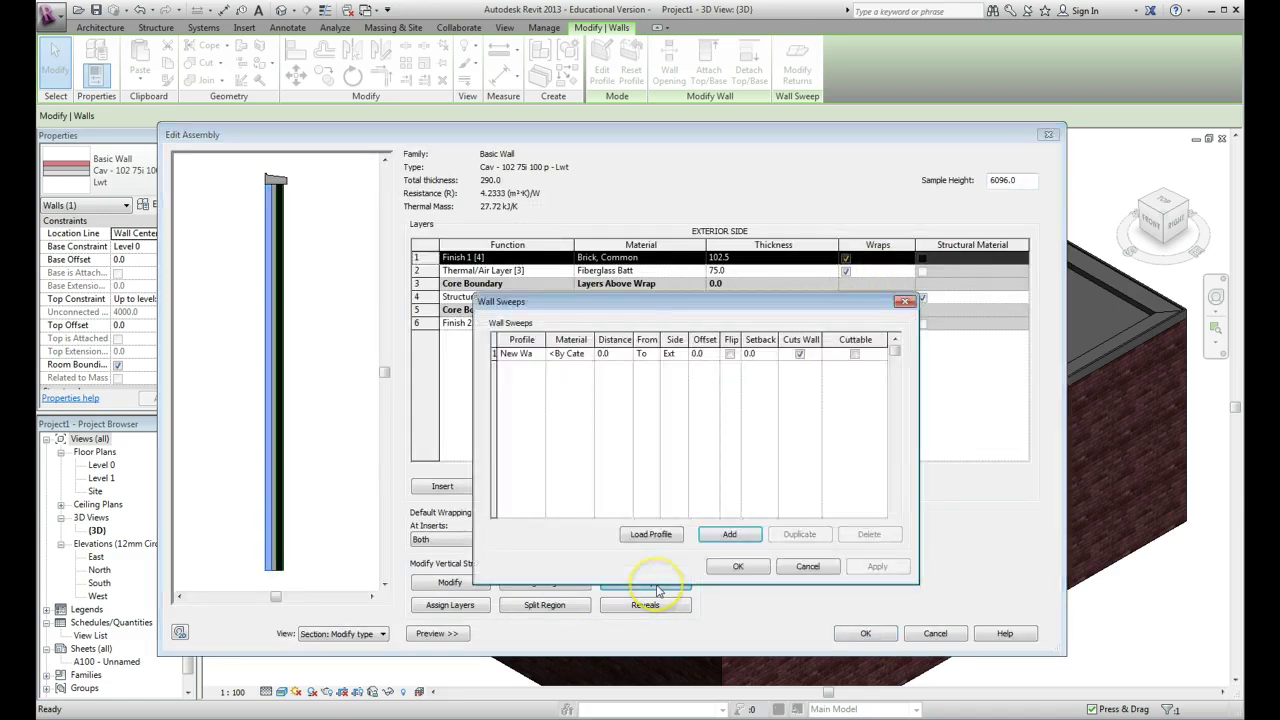
{"action": "left_click", "coordinate": [672, 356]}
{"action": "left_click", "coordinate": [680, 357]}
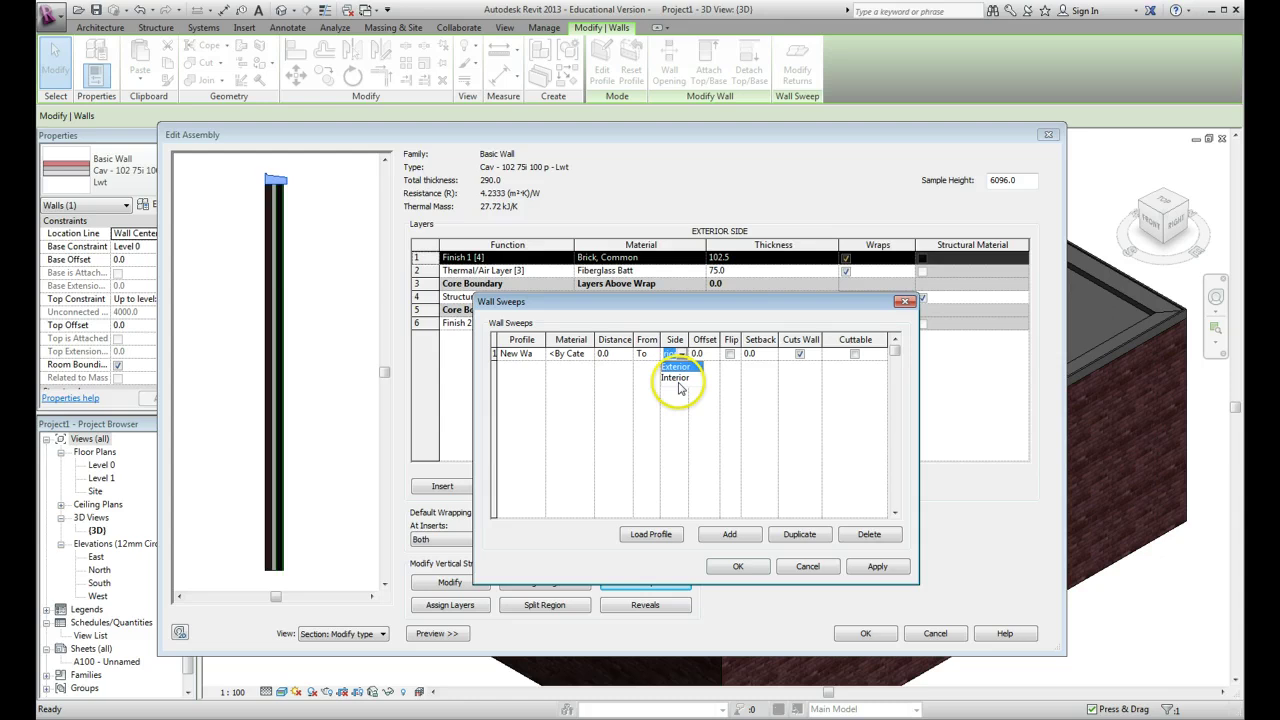
{"action": "left_click", "coordinate": [737, 566]}
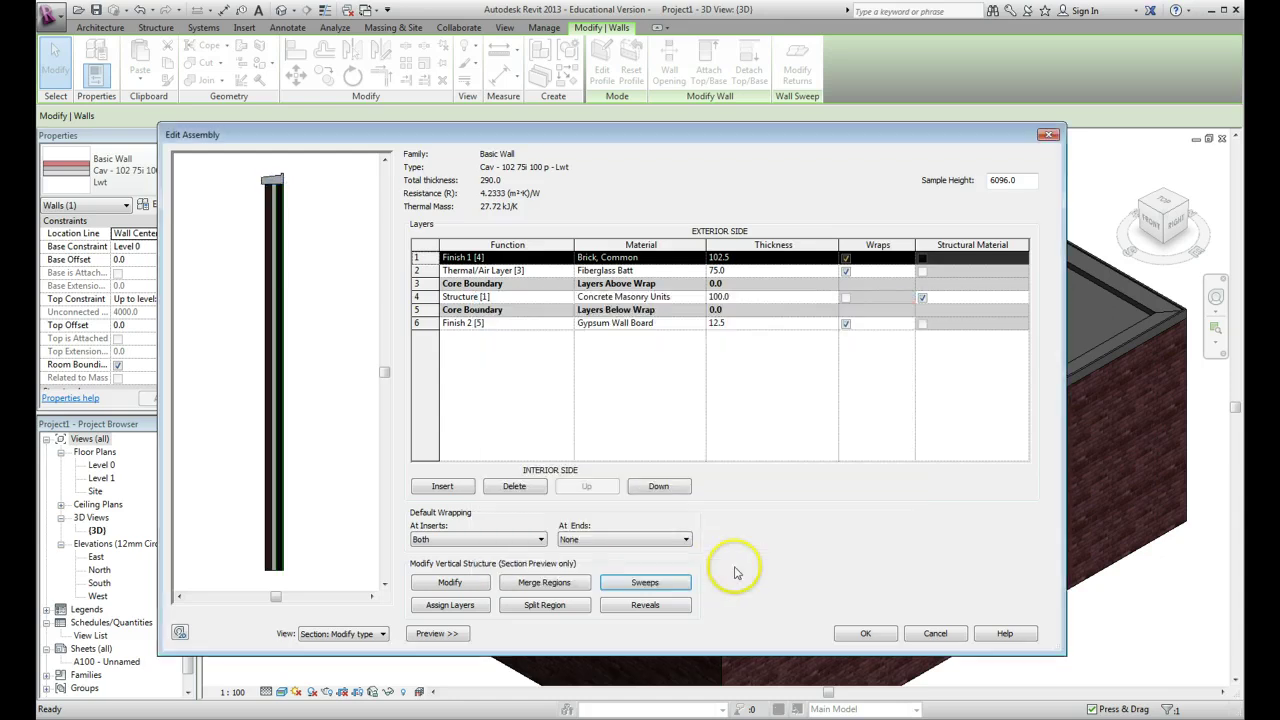
{"action": "left_click", "coordinate": [866, 635]}
{"action": "left_click", "coordinate": [877, 634]}
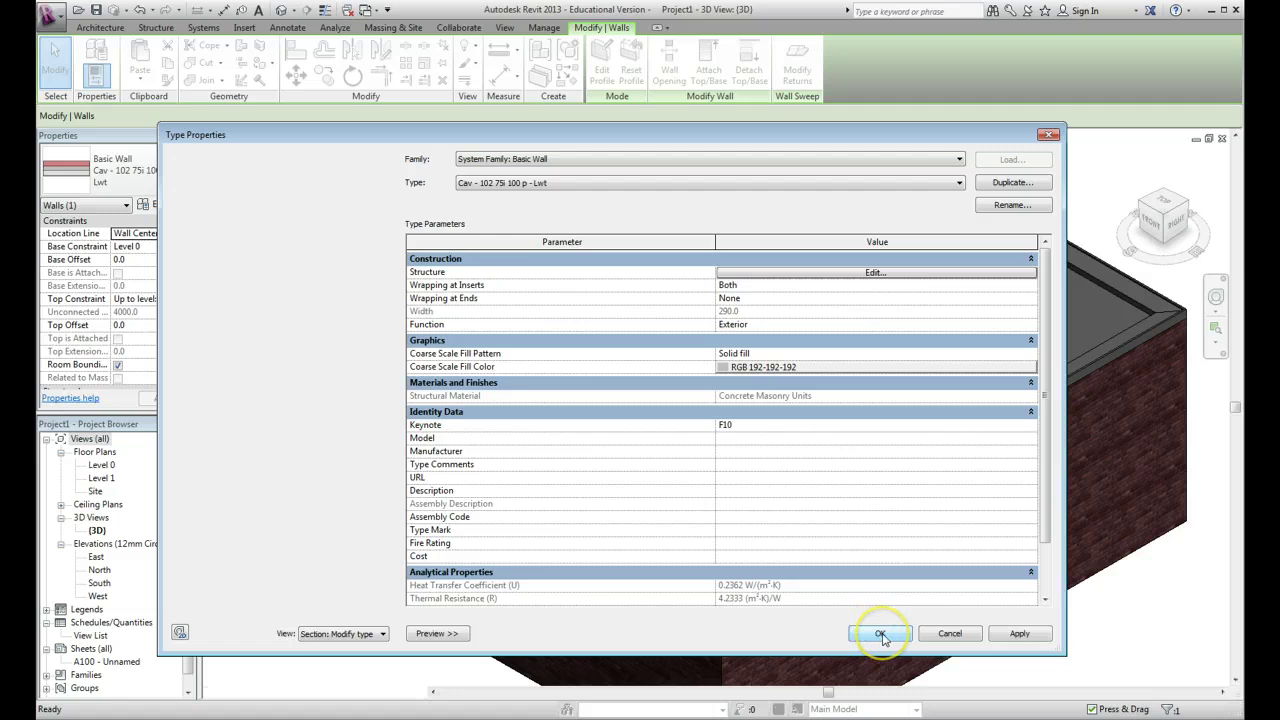
{"action": "scroll", "coordinate": [884, 640], "scroll_direction": "up", "scroll_amount": 5}
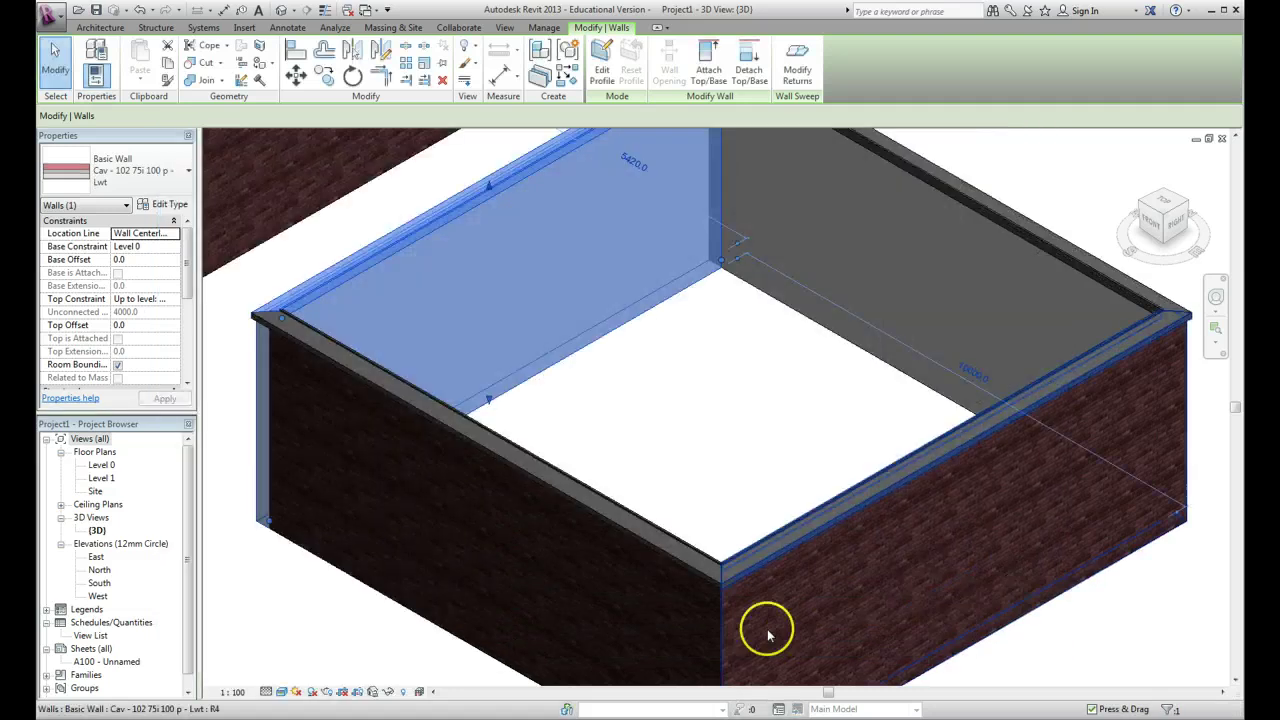
{"action": "middle_click_drag", "start_coordinate": [354, 403], "coordinate": [360, 395]}
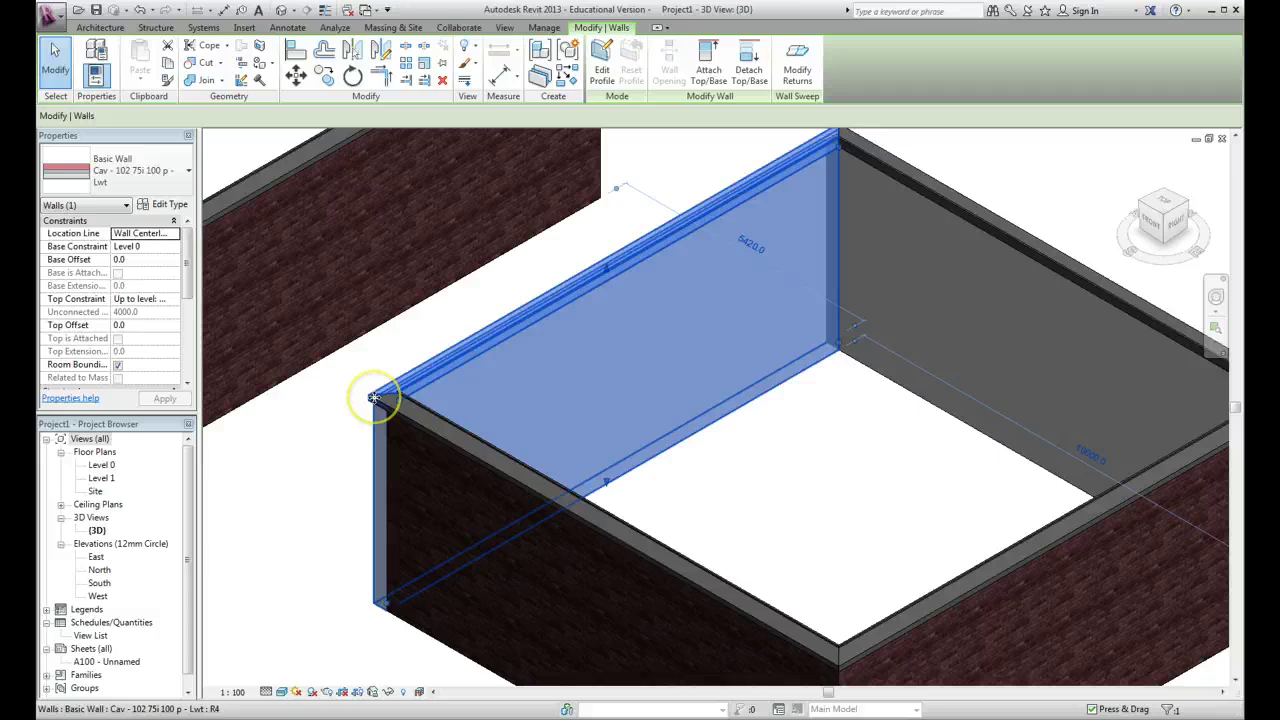
{"action": "scroll", "coordinate": [368, 402], "scroll_direction": "up", "scroll_amount": 3}
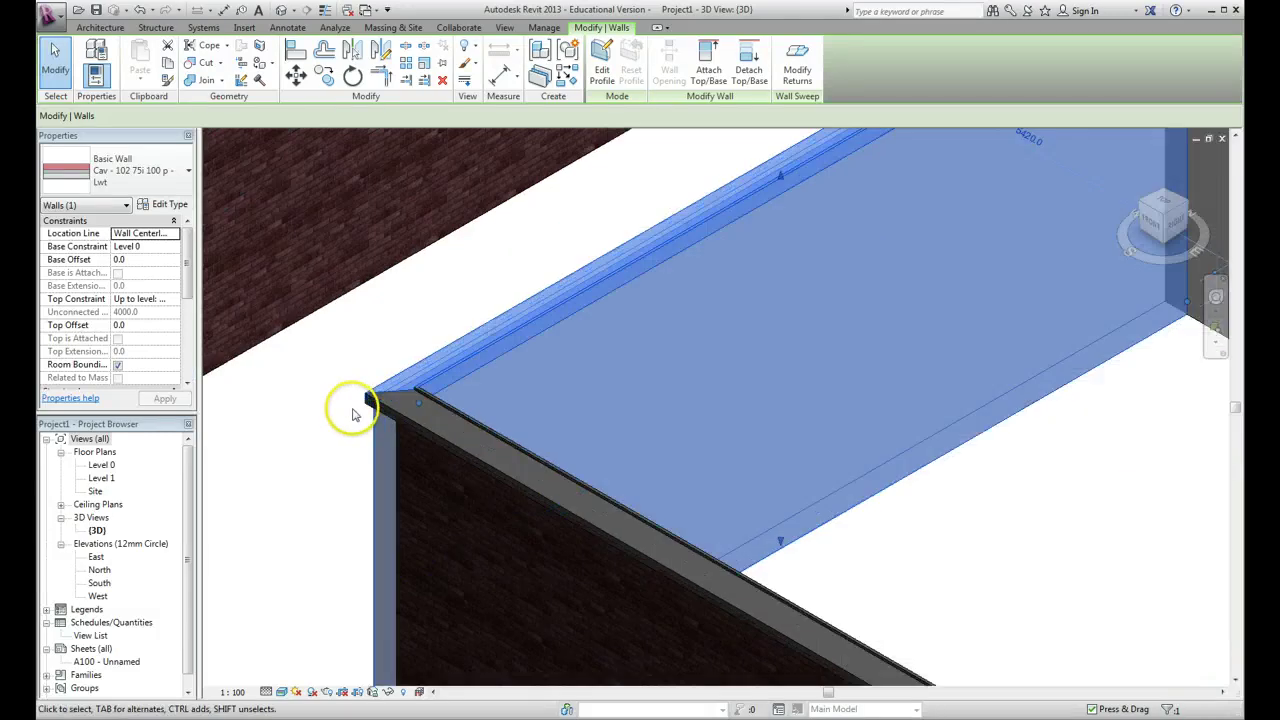
{"action": "scroll", "coordinate": [352, 414], "scroll_direction": "up", "scroll_amount": 2}
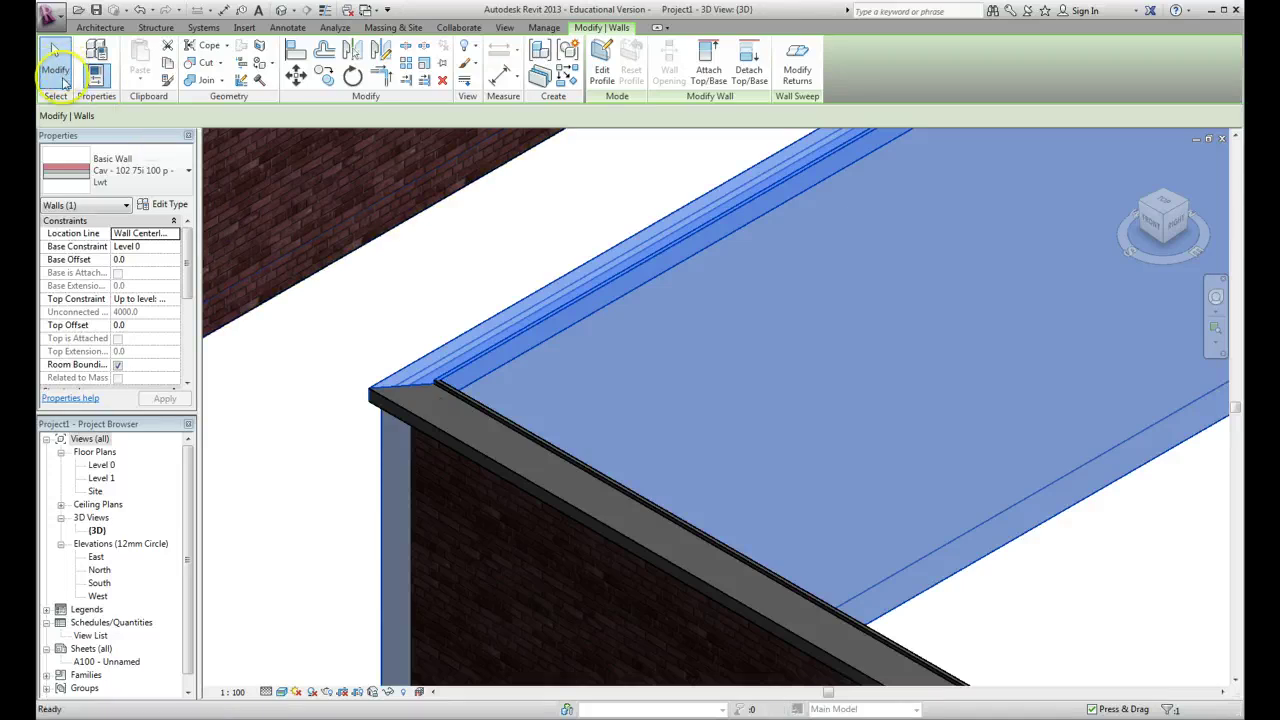
{"action": "left_click", "coordinate": [333, 416]}
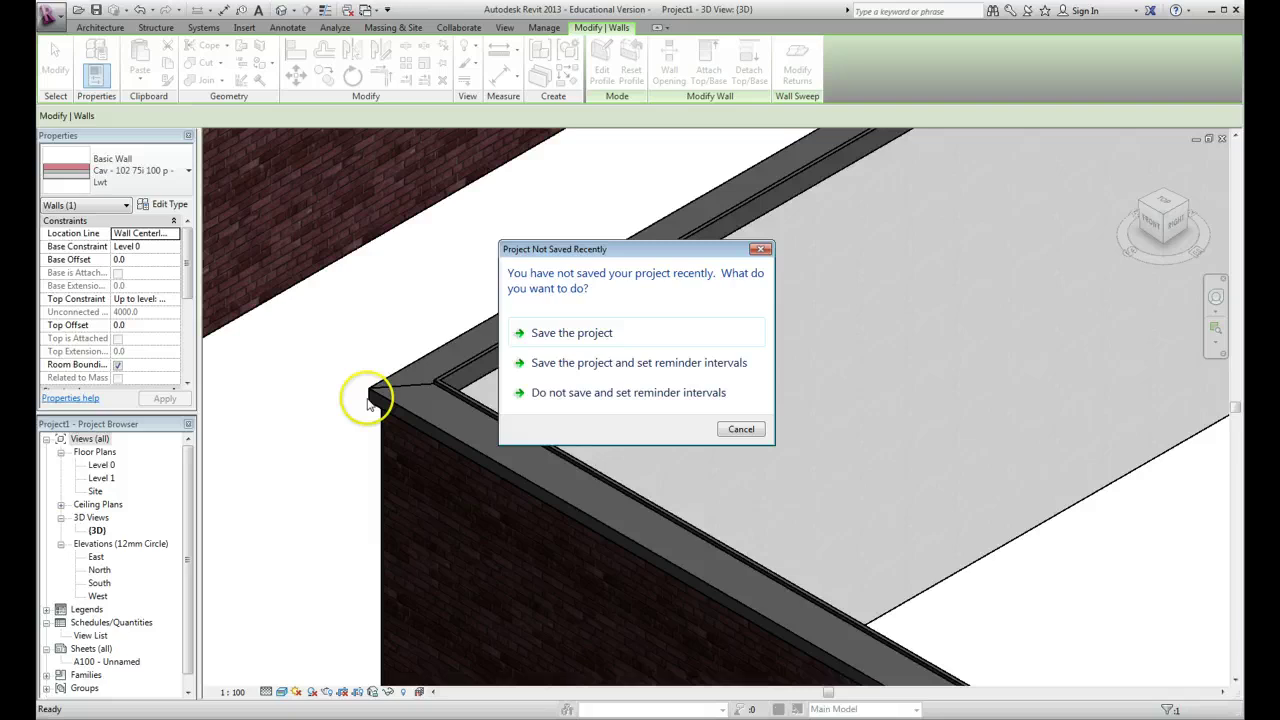
{"action": "left_click", "coordinate": [761, 249]}
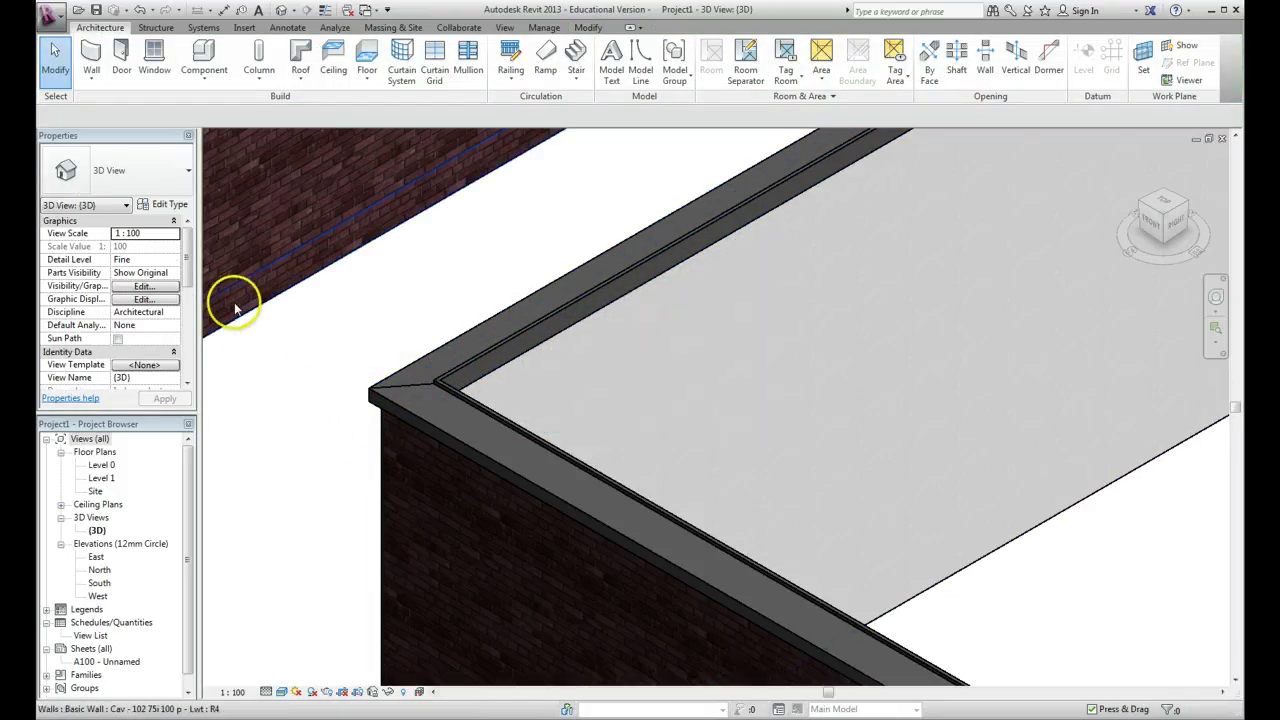
{"action": "left_click", "coordinate": [393, 487]}
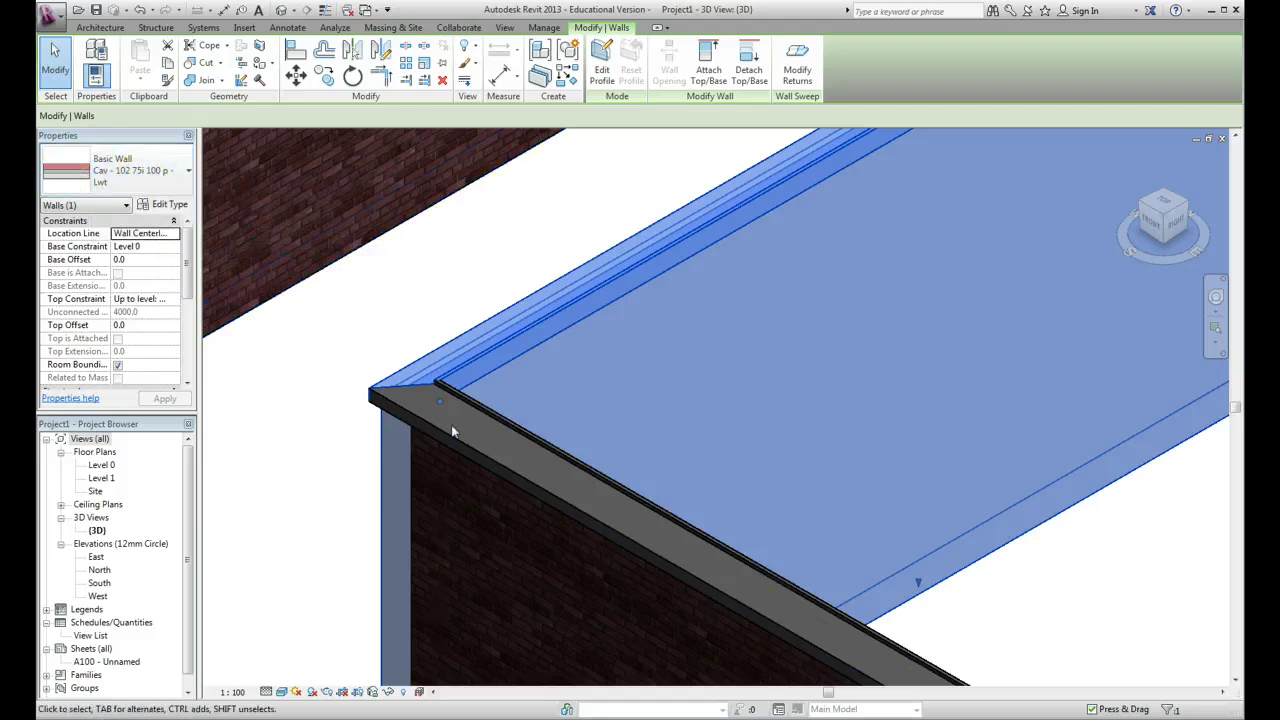
{"action": "scroll", "coordinate": [391, 362], "scroll_direction": "down", "scroll_amount": 2}
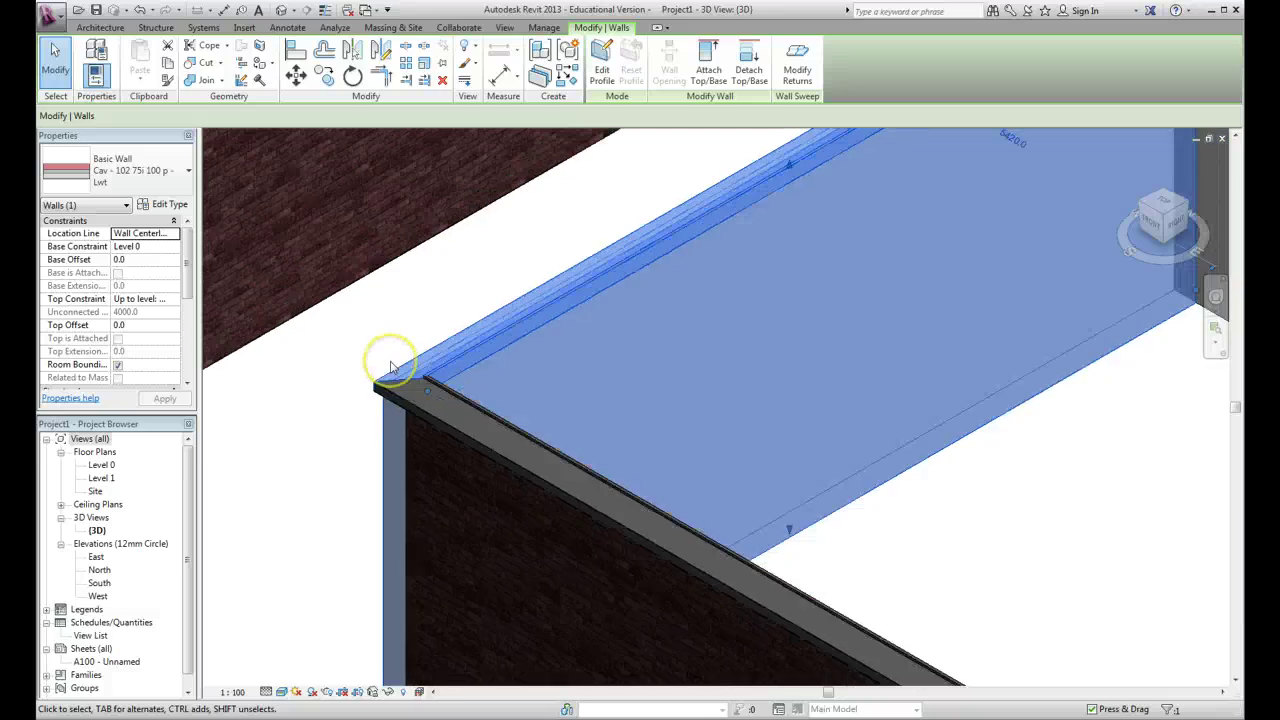
{"action": "scroll", "coordinate": [392, 366], "scroll_direction": "down", "scroll_amount": 1}
{"action": "scroll", "coordinate": [352, 368], "scroll_direction": "down", "scroll_amount": 1}
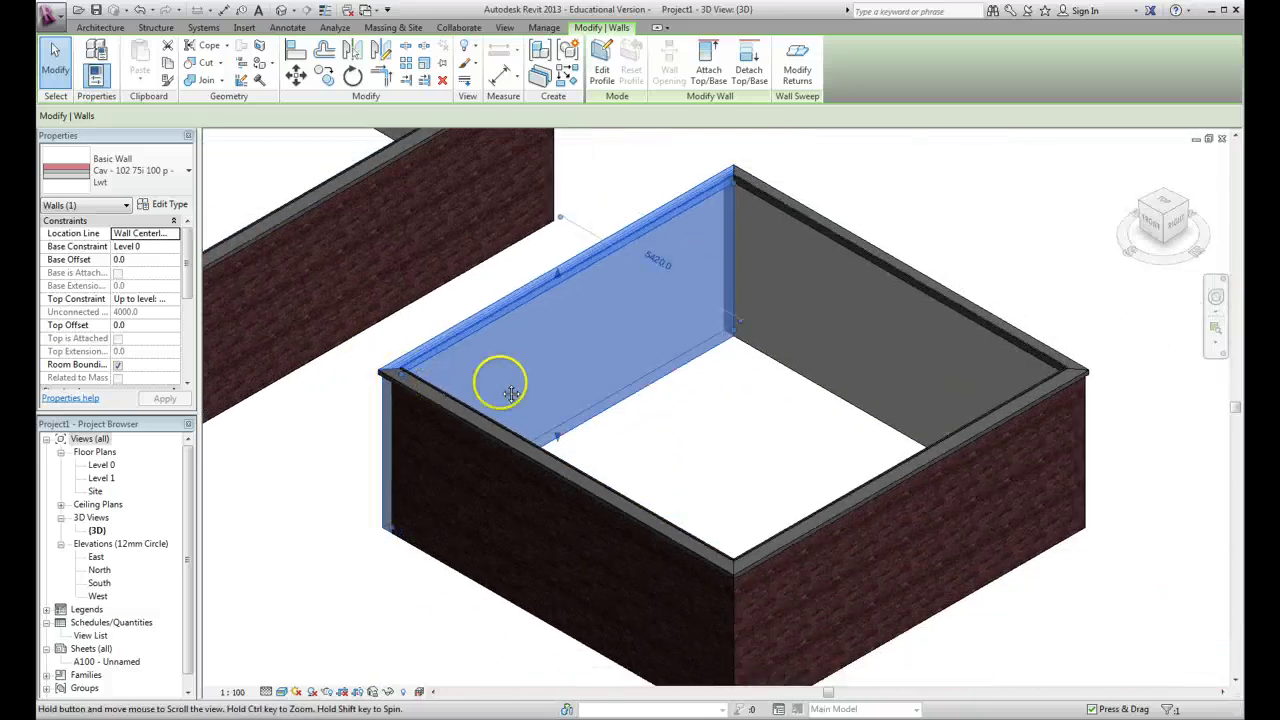
{"action": "middle_click_drag", "start_coordinate": [500, 377], "coordinate": [594, 417]}
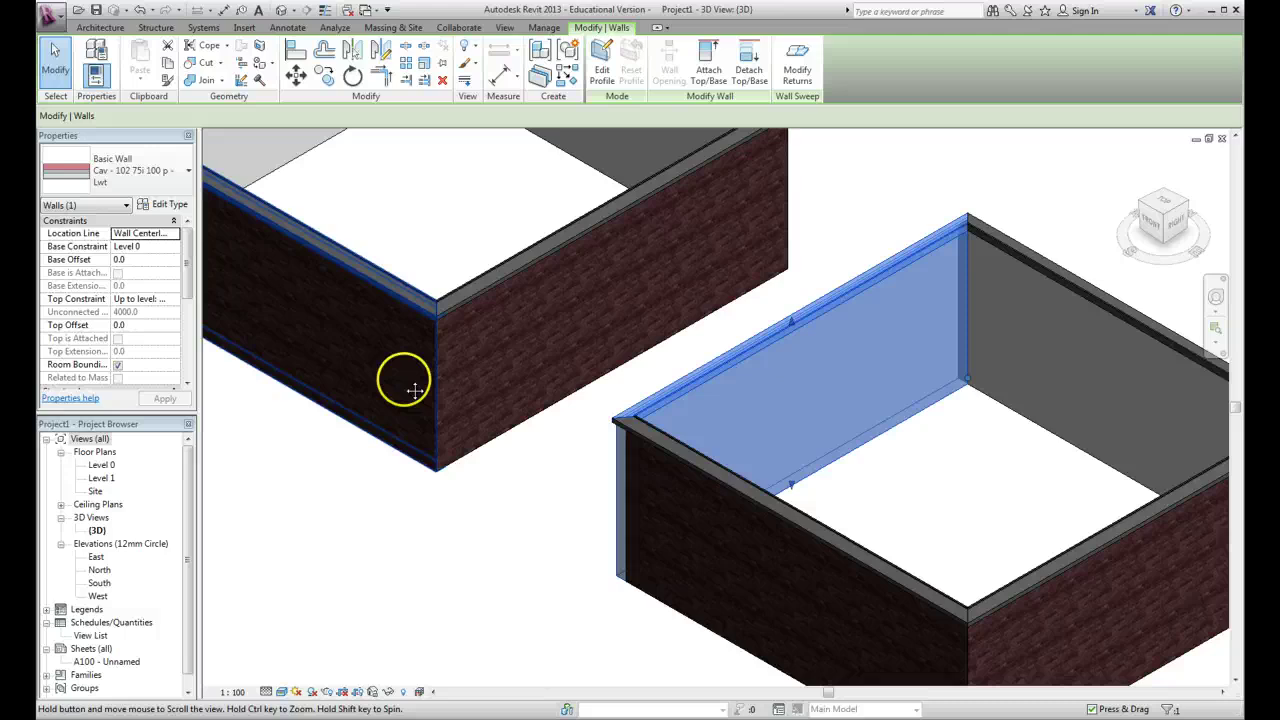
{"action": "middle_click_drag", "start_coordinate": [414, 377], "coordinate": [510, 480]}
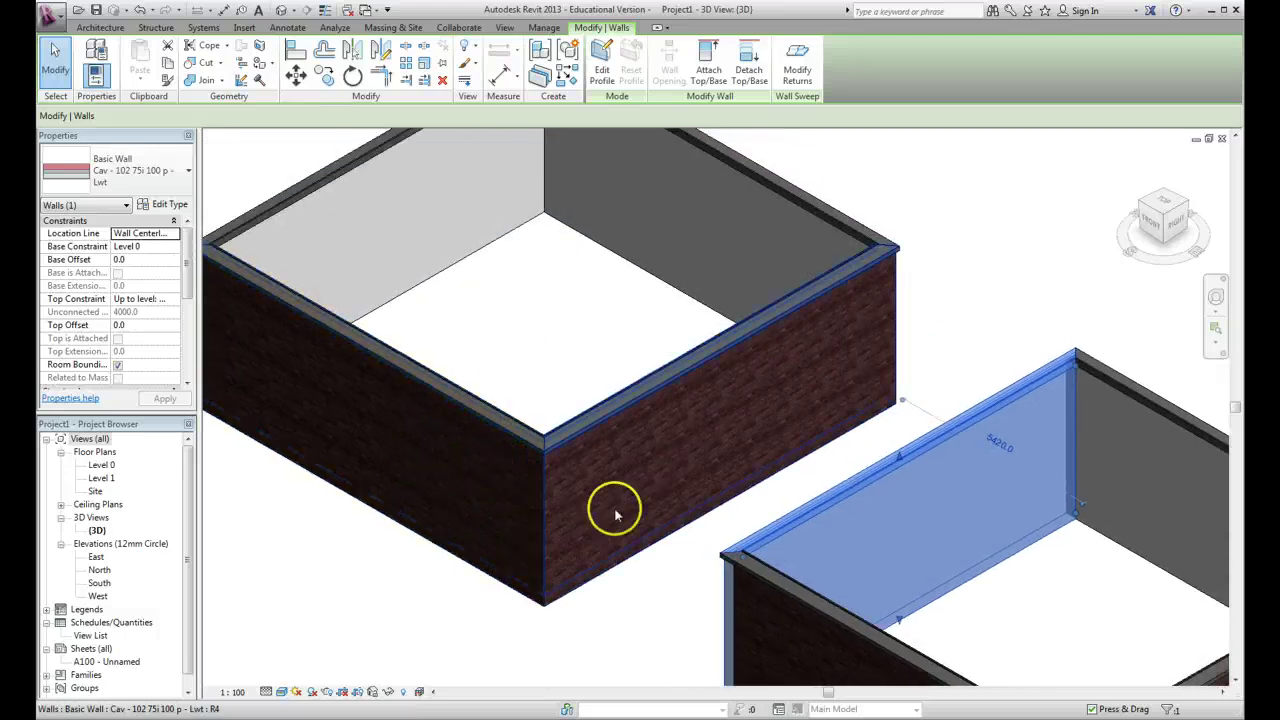